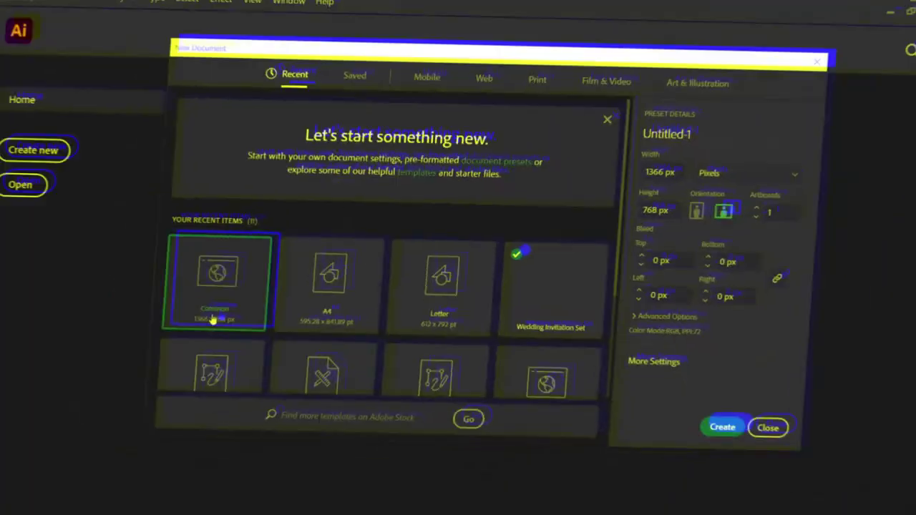
Step: Create a 1366 × 768 px document and draw a rectangle covering the whole artboard
left_click(741, 409)
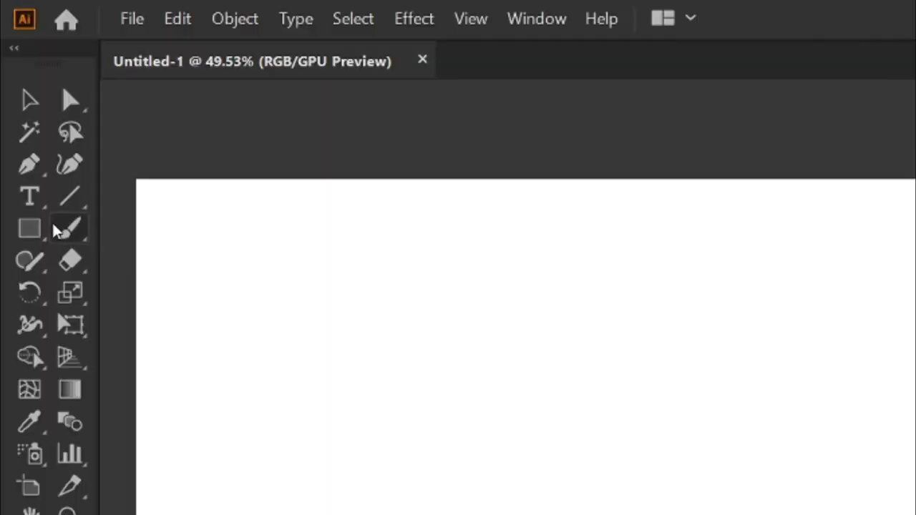
left_click(32, 228)
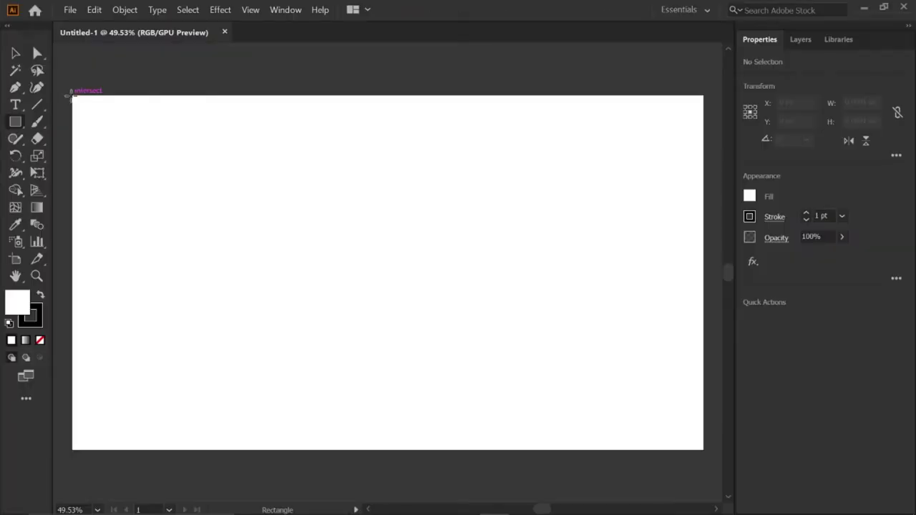
left_click_drag(136, 179, 588, 481)
left_click_drag(315, 259, 703, 450)
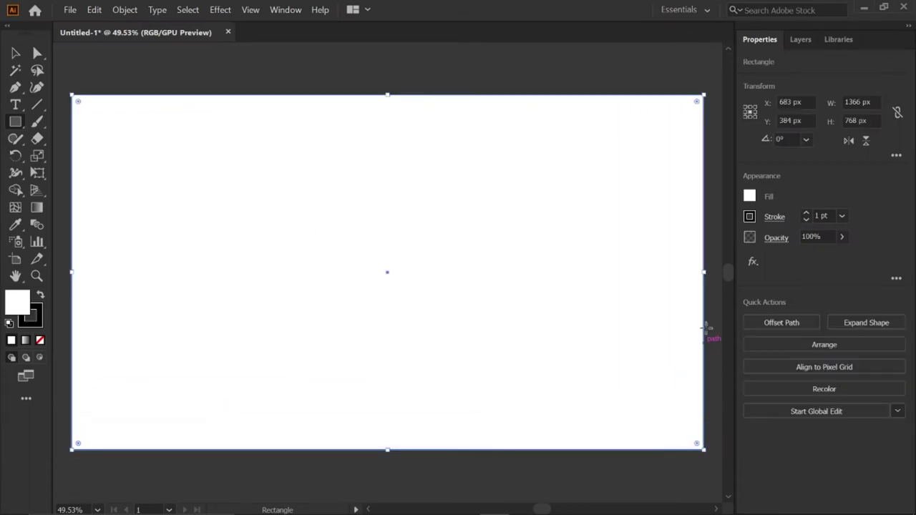
Step: Fill the background rectangle red E13E3E, remove its stroke, and lock it
left_click(751, 197)
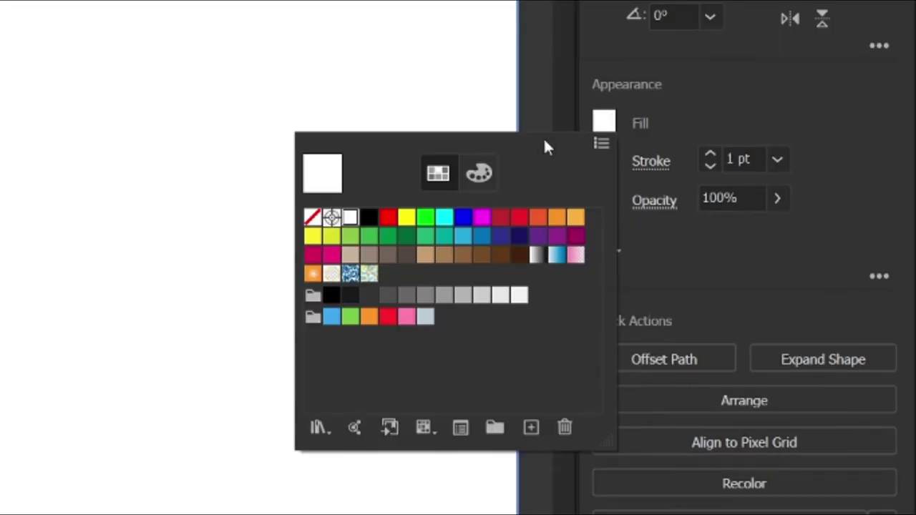
left_click(479, 173)
type("E13E3")
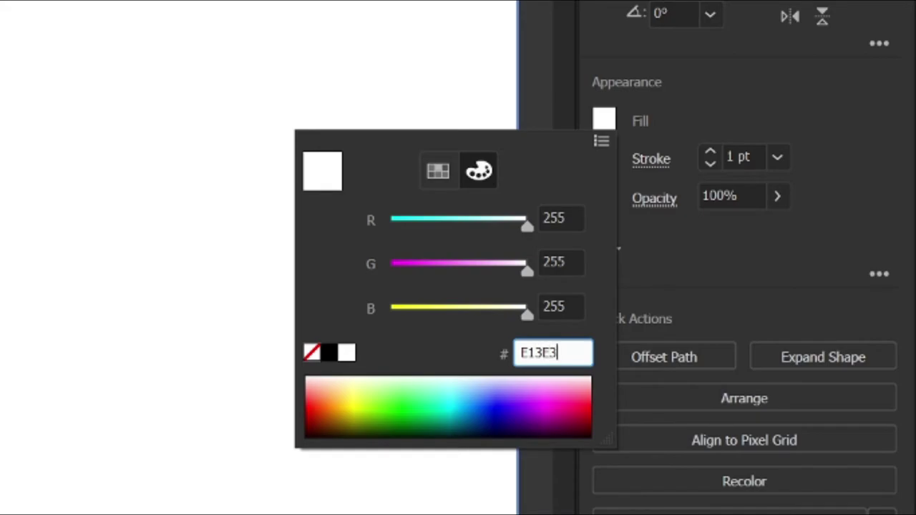
type("E")
key("Return")
left_click(603, 208)
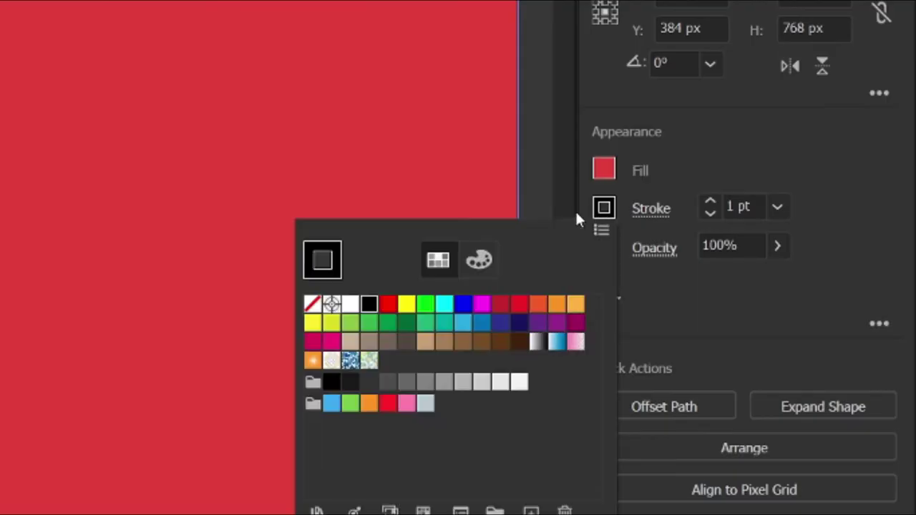
left_click(313, 304)
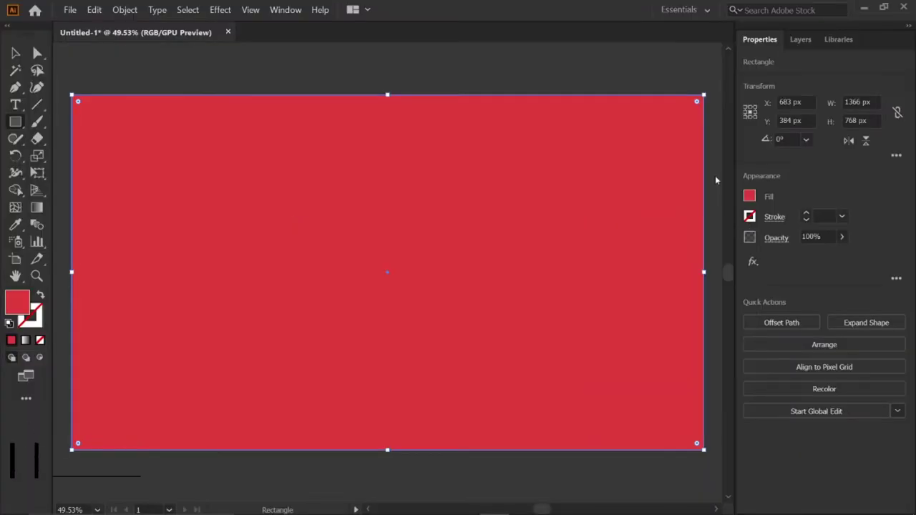
key("ctrl+2")
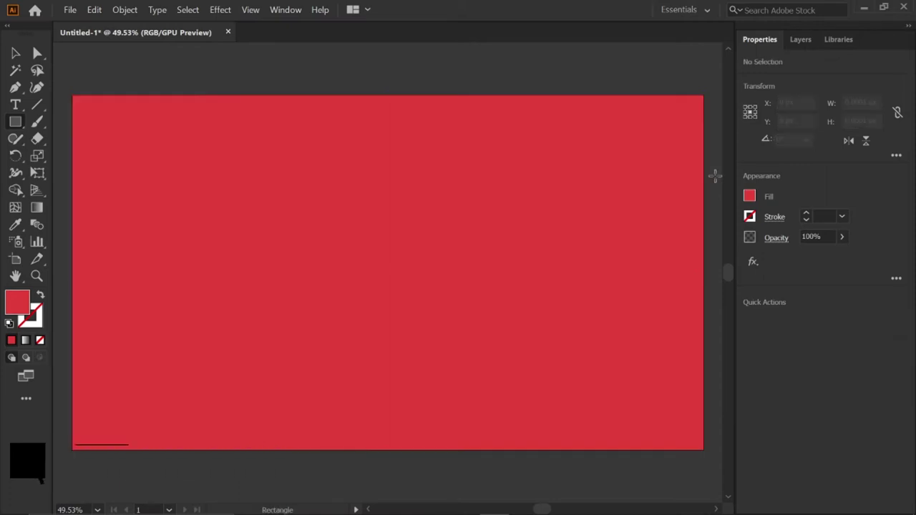
Step: Draw a rectangle of exactly 435 × 610 px
left_click(373, 217)
type("435")
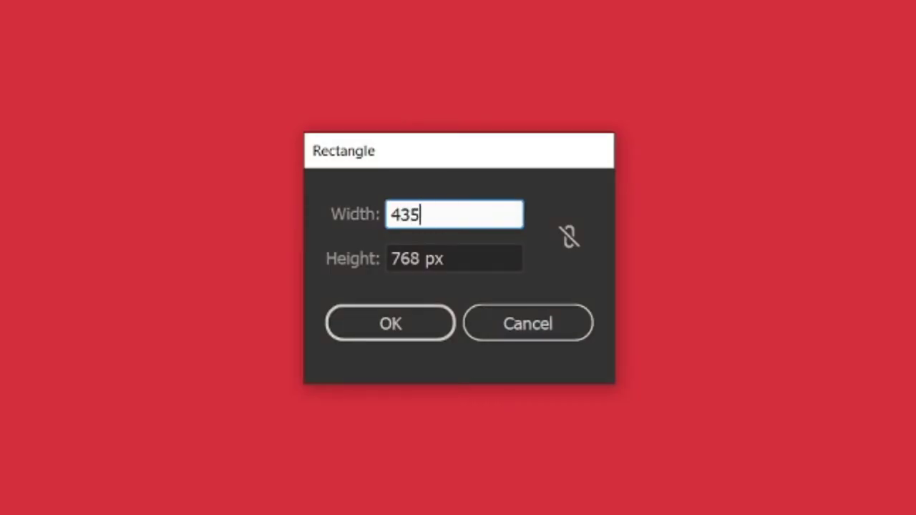
key("Tab")
type("6")
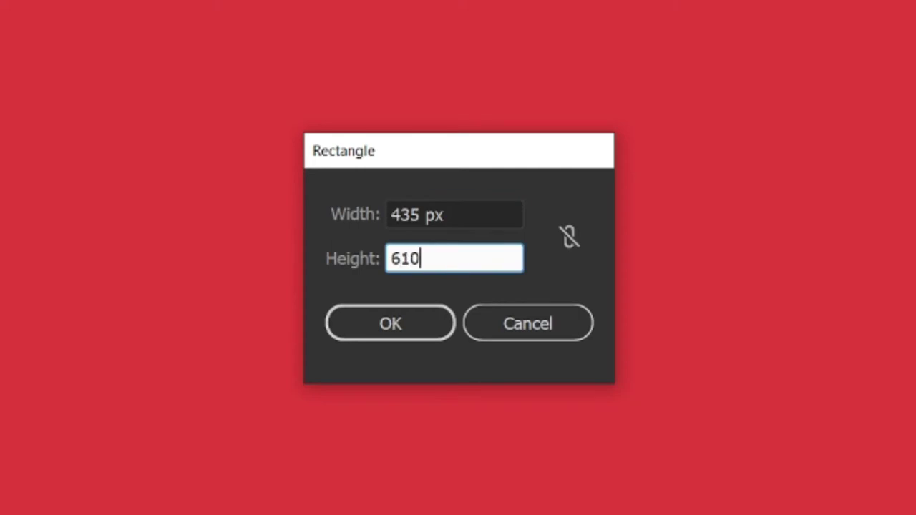
type("10")
key("Return")
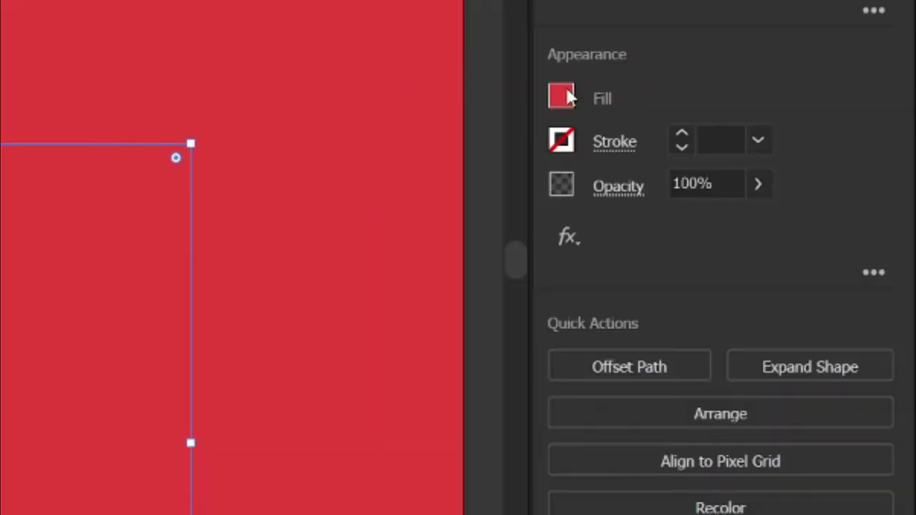
Step: Fill the new rectangle white and centre it horizontally and vertically on the artboard
left_click(560, 98)
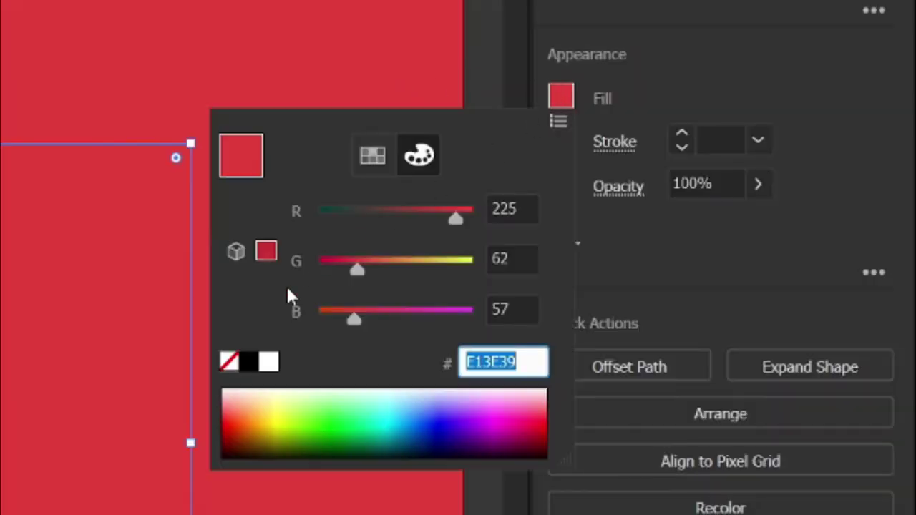
left_click(267, 363)
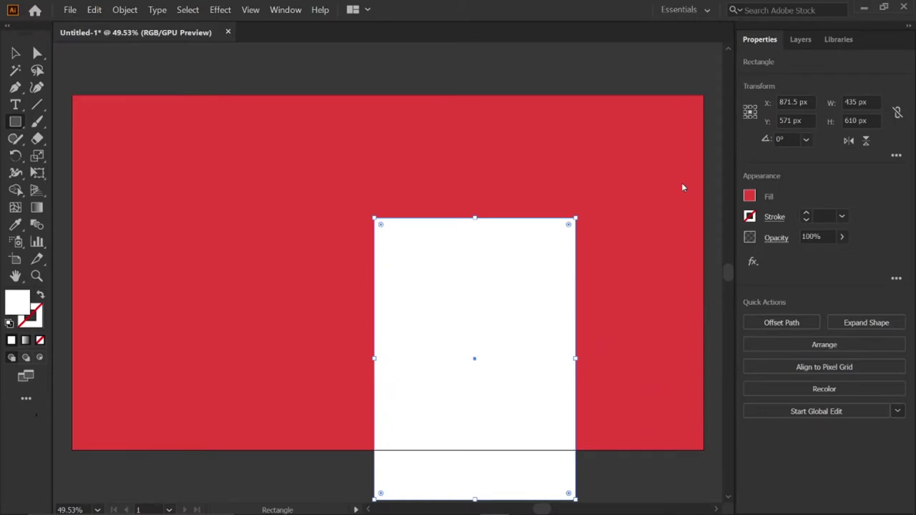
key("shift+F7")
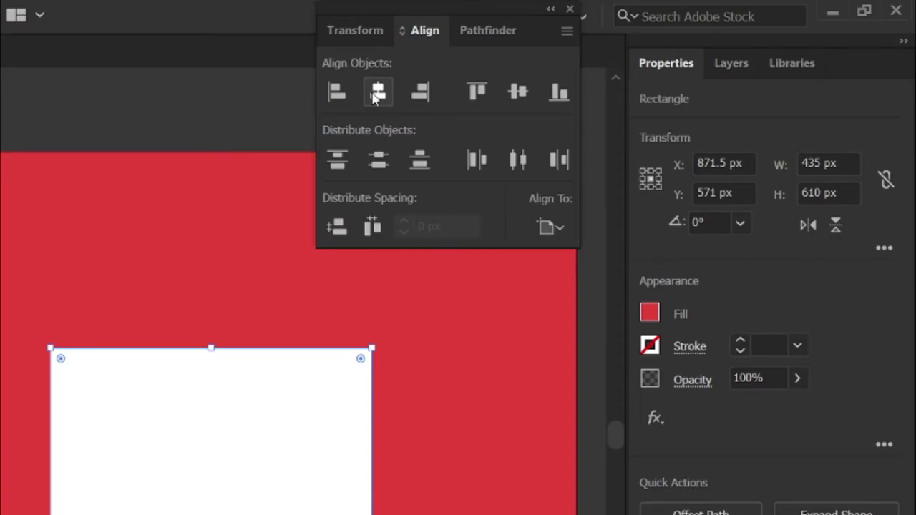
left_click(578, 57)
left_click(666, 57)
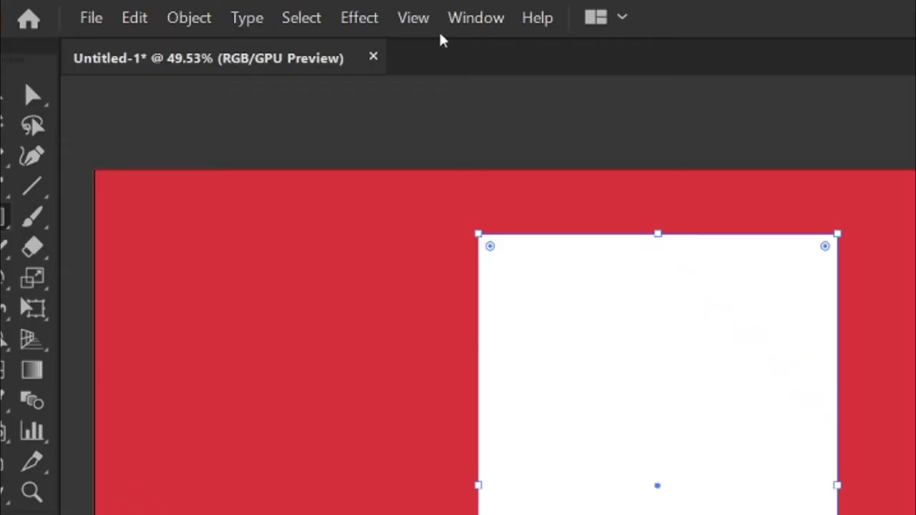
left_click(365, 19)
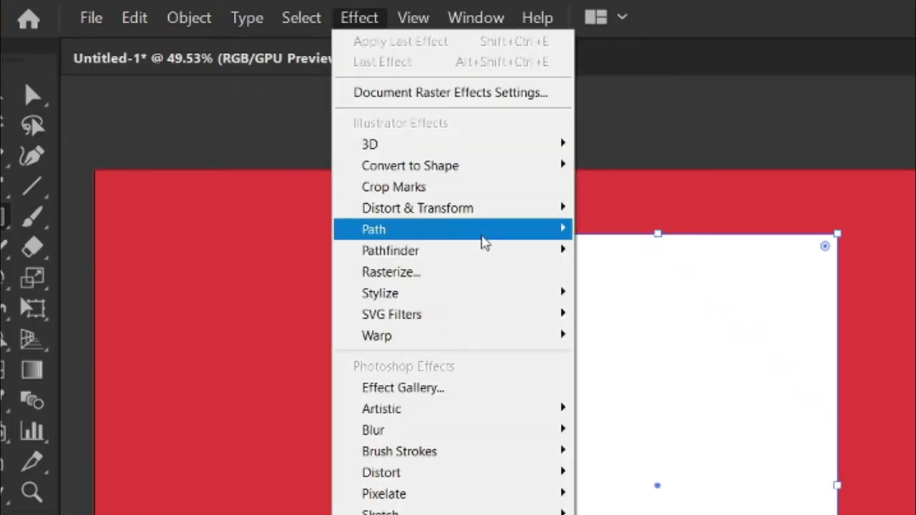
Step: Add a Hard Light drop shadow (35%, X −6, Y 7, blur 6) to the white rectangle and lock it
mouse_move(573, 302)
left_click(607, 299)
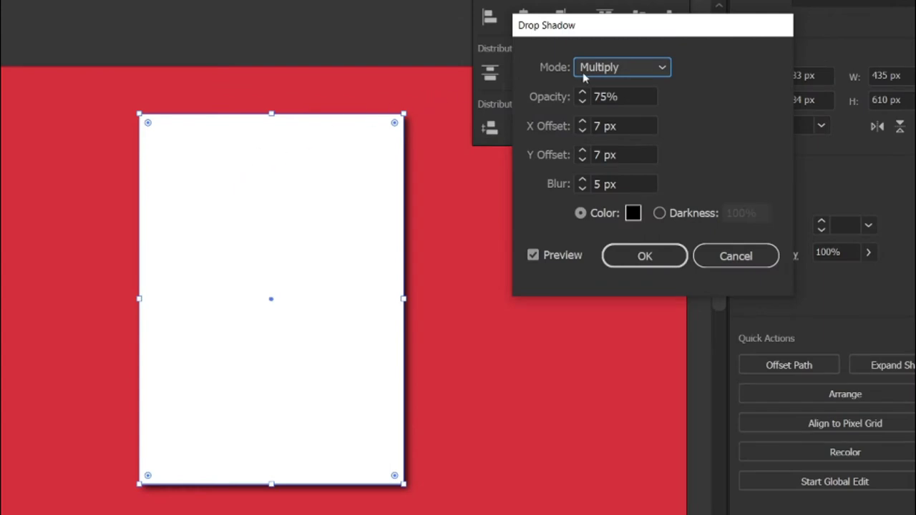
left_click(588, 71)
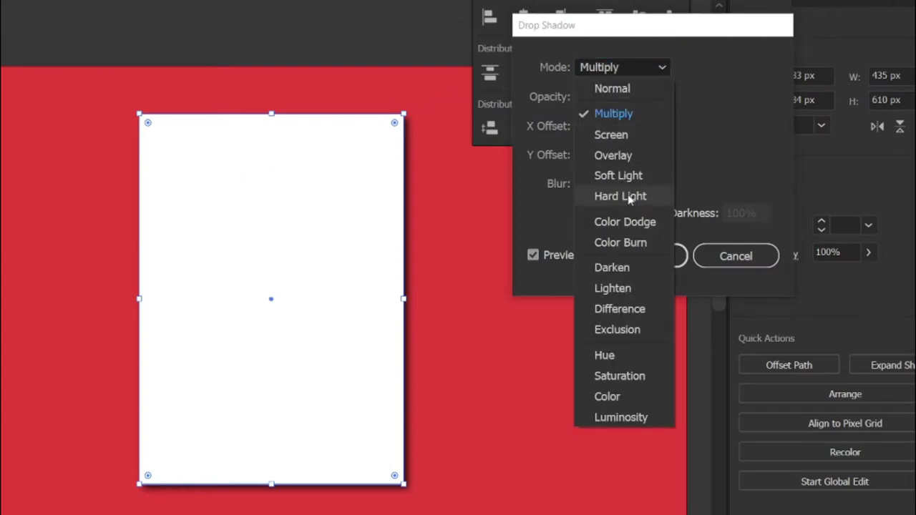
left_click(609, 174)
left_click(604, 96)
key("Tab")
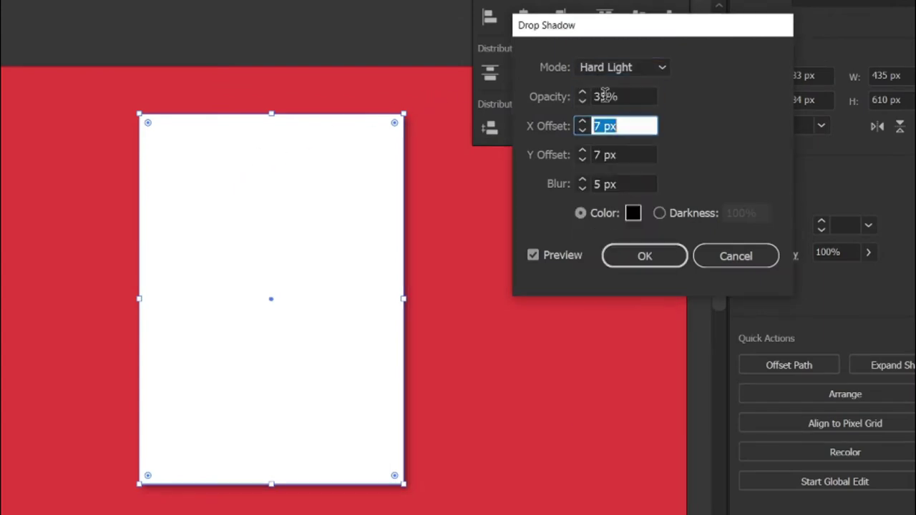
type("-6")
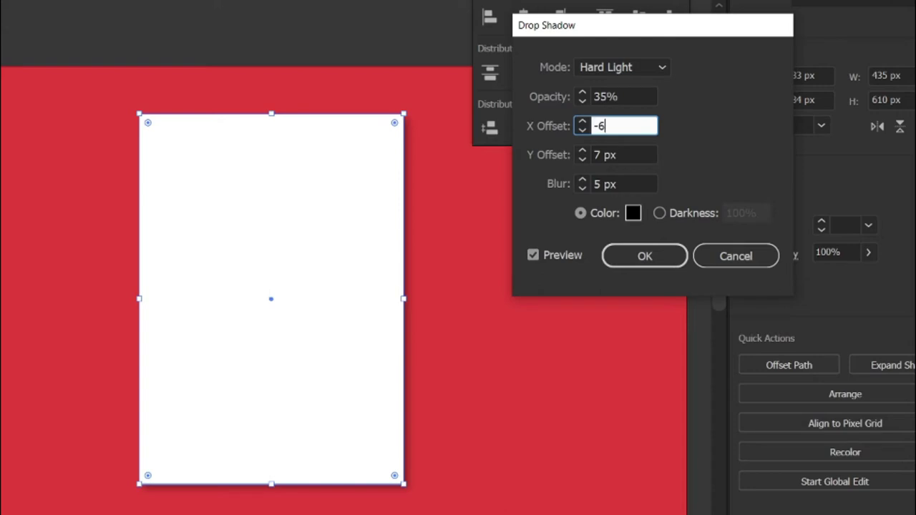
key("Tab")
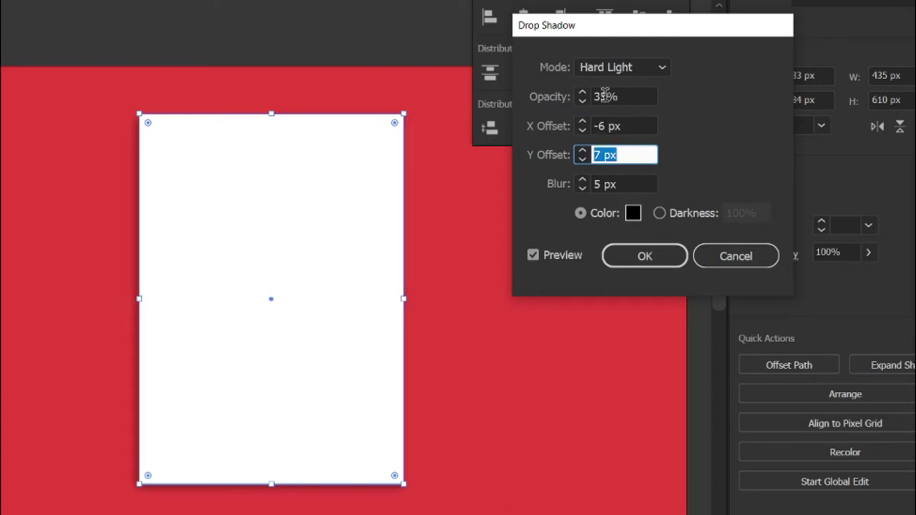
key("Tab")
type("6")
key("Return")
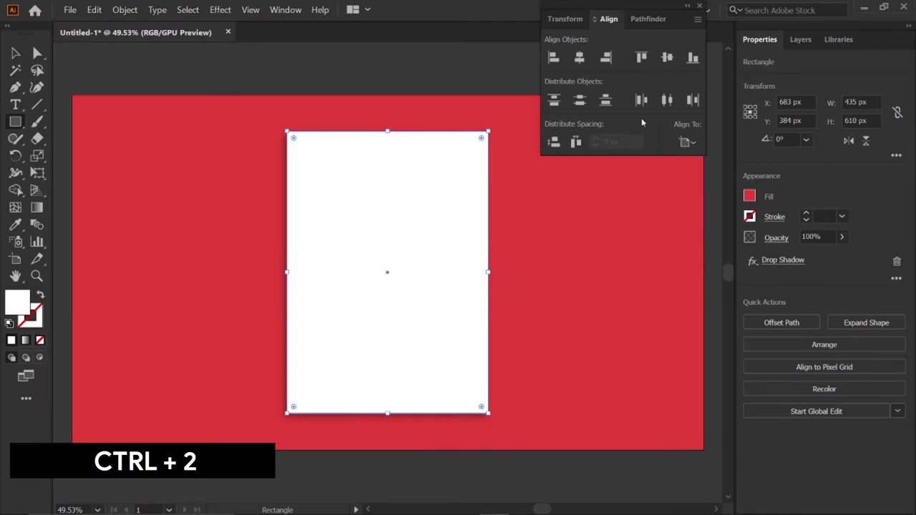
key("ctrl+2")
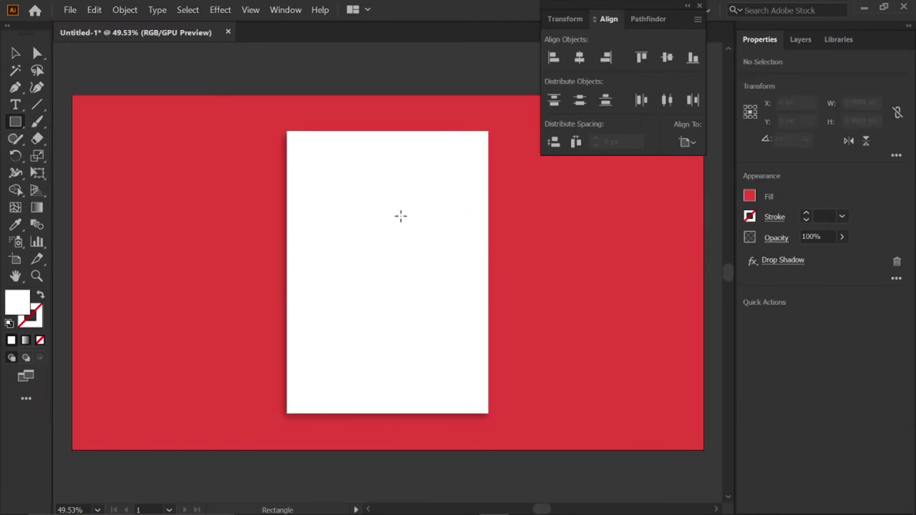
Step: Draw a rectangle of exactly 365 × 530 px
left_click(400, 220)
type("365")
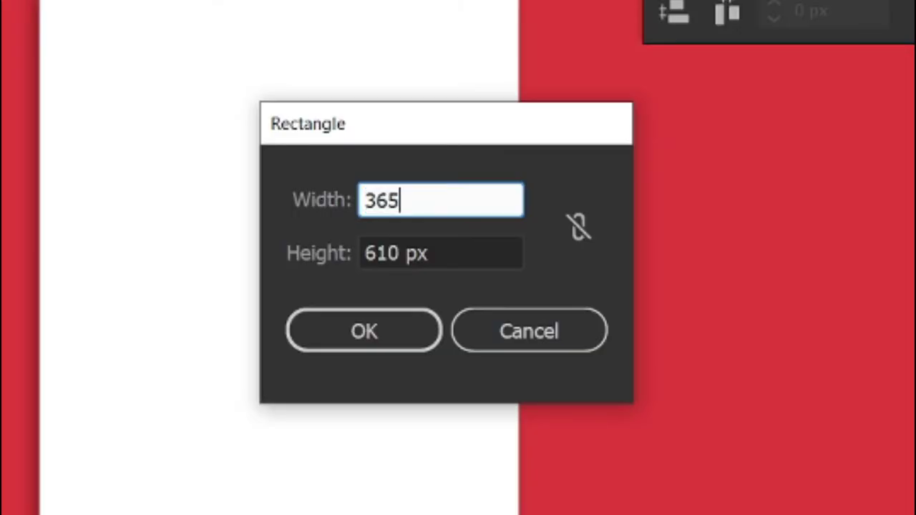
key("Tab")
type("530")
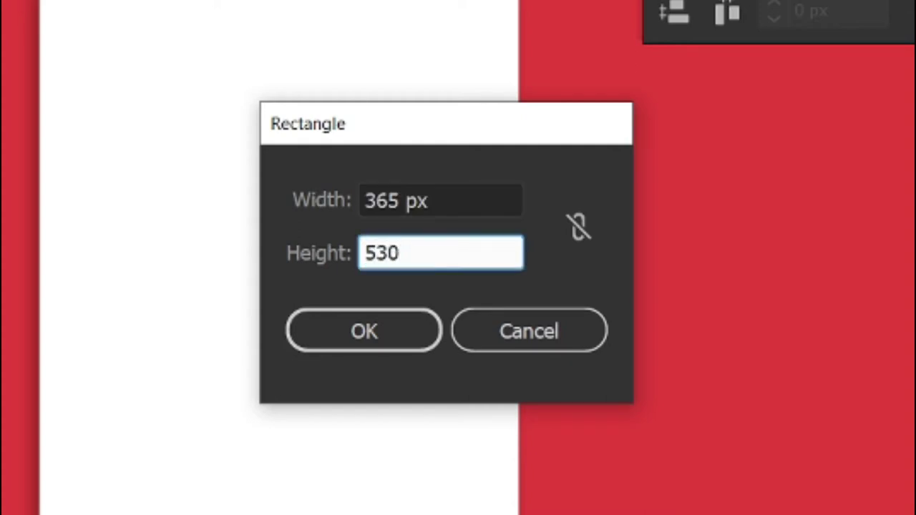
key("Return")
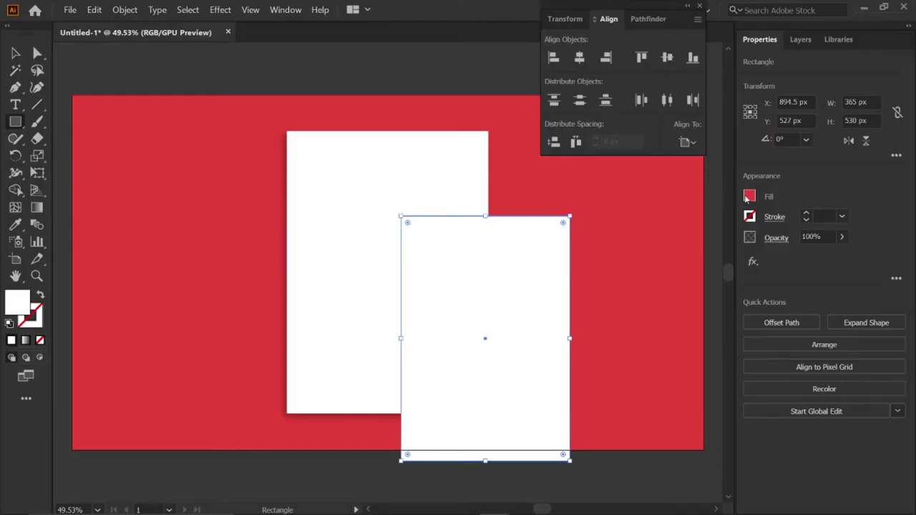
Step: Fill the inner rectangle red E74E4C and centre it horizontally and vertically
left_click(748, 196)
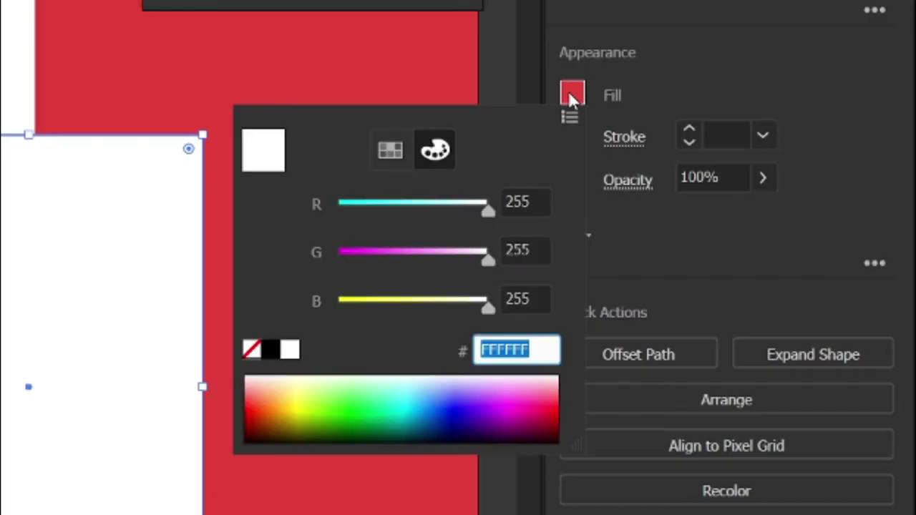
type("E")
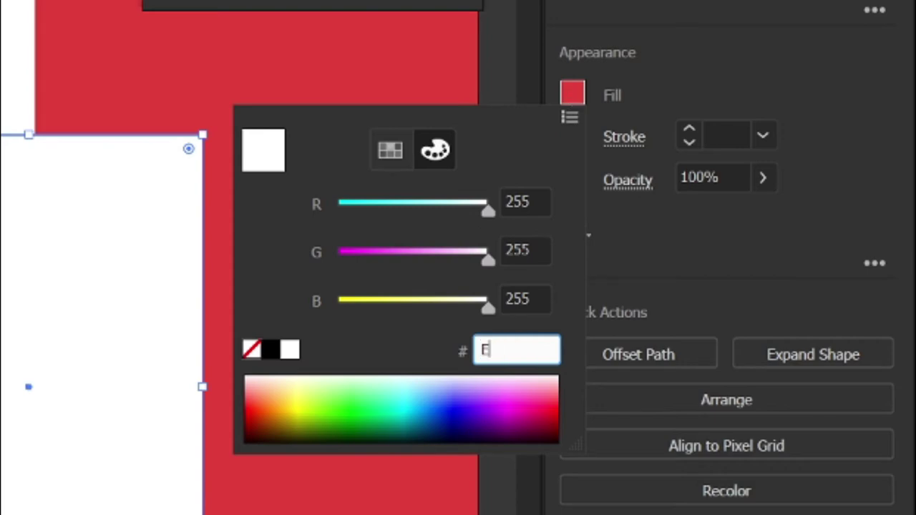
type("74E4C")
key("Return")
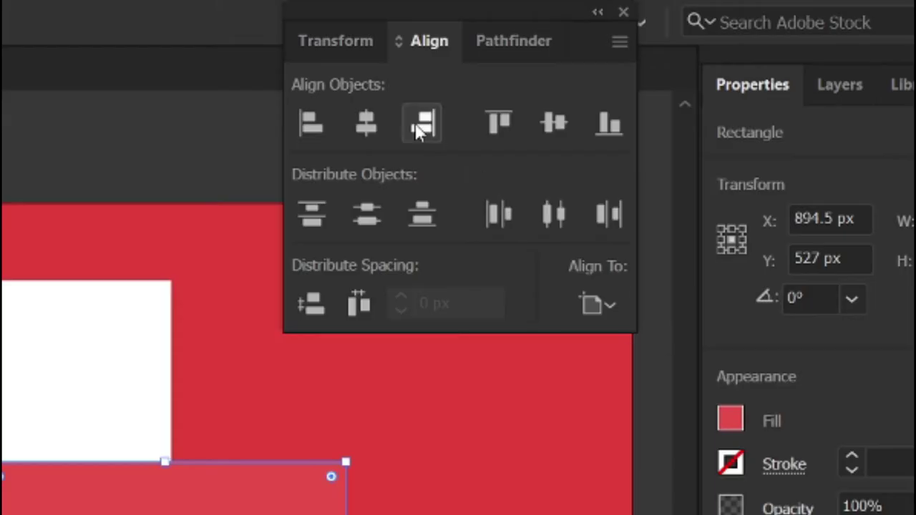
left_click(579, 58)
left_click(666, 58)
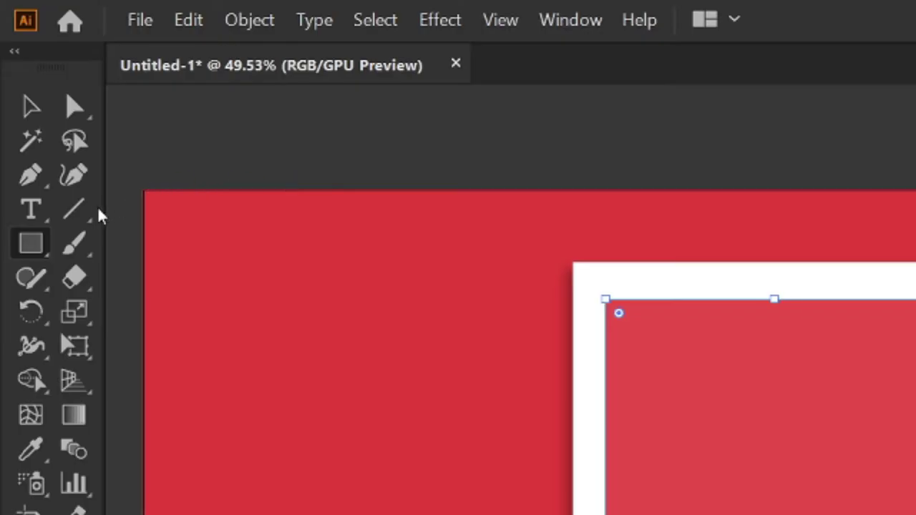
Step: Draw a horizontal line across the red panel with a 2 pt black stroke
left_click(37, 105)
left_click_drag(293, 342, 605, 342)
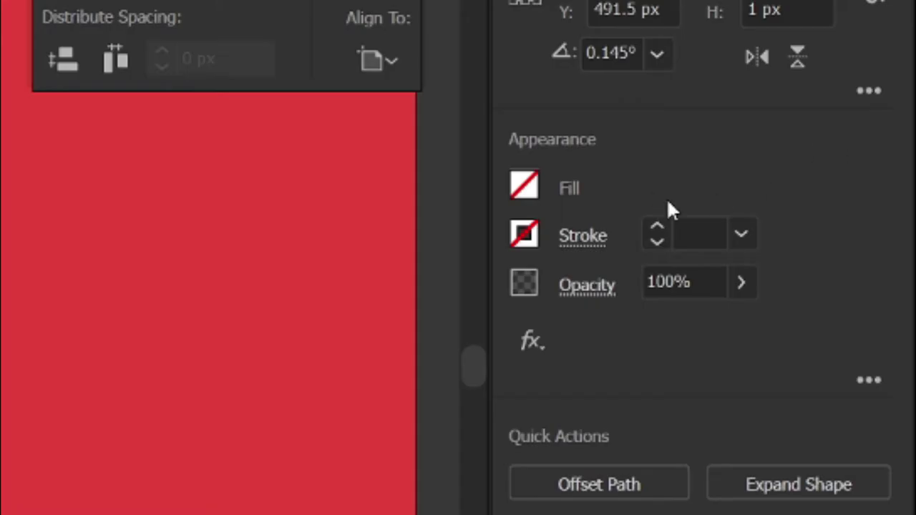
left_click(804, 212)
left_click(805, 212)
left_click(656, 228)
left_click(656, 228)
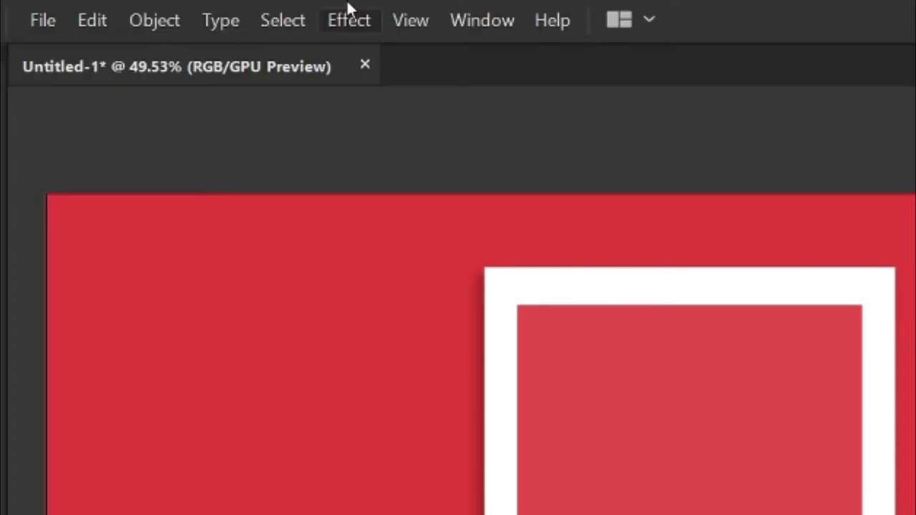
Step: Roughen the line with size 16 Absolute, detail 3 and Smooth points
left_click(349, 19)
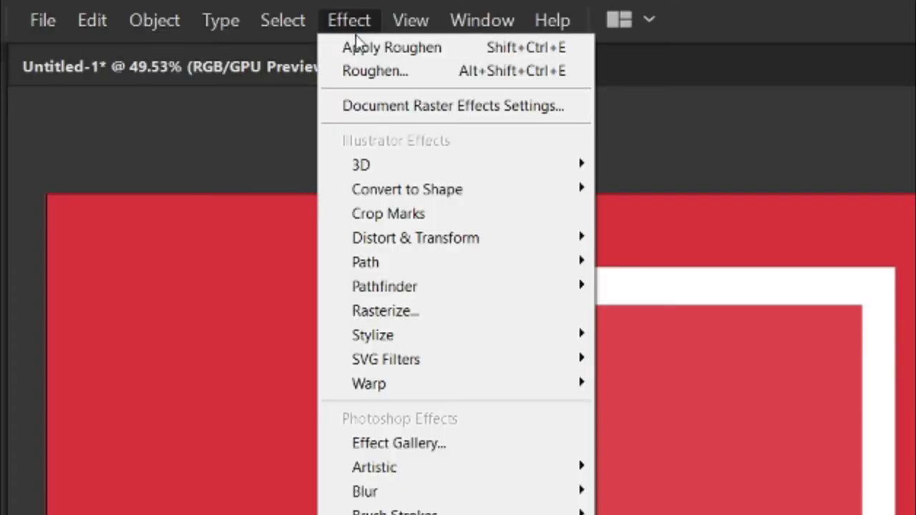
mouse_move(450, 241)
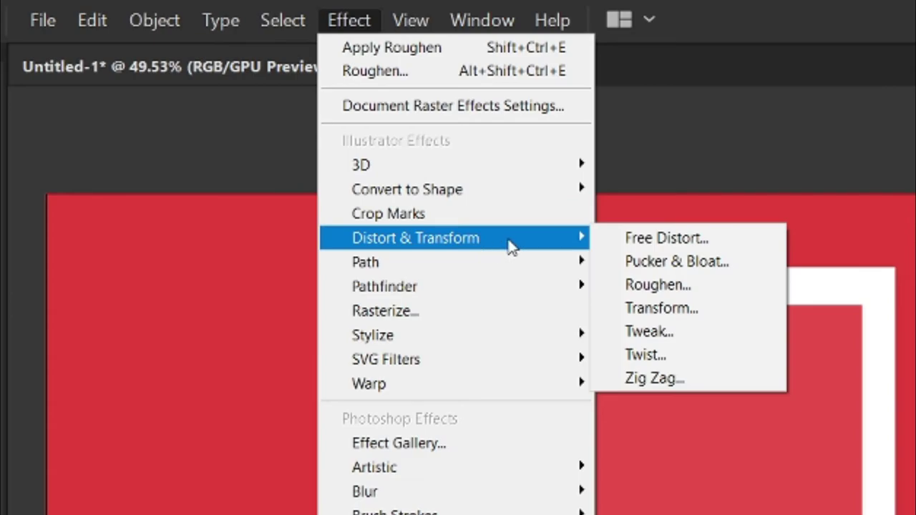
left_click(615, 285)
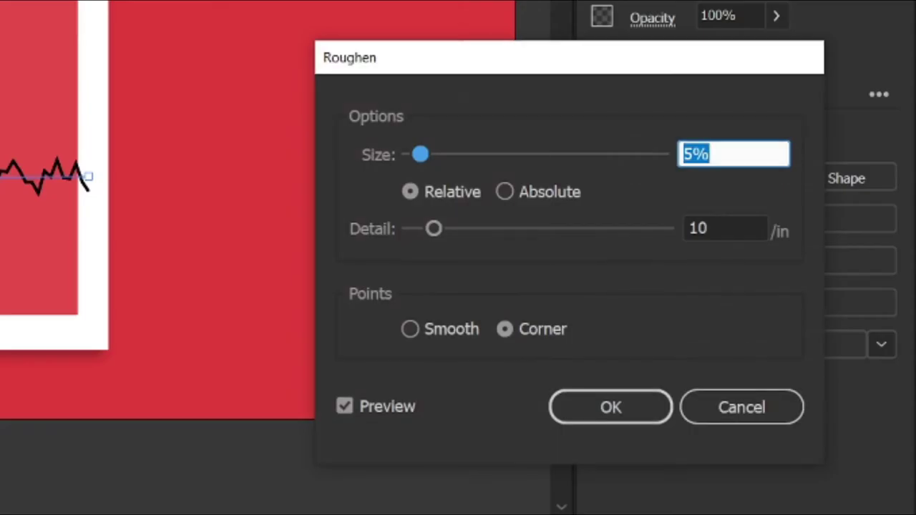
type("16")
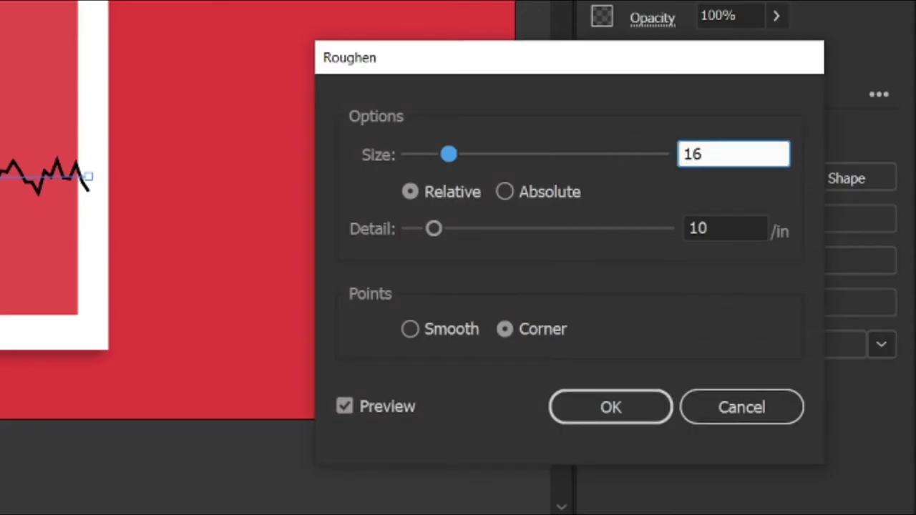
left_click(525, 193)
left_click(730, 227)
type("3")
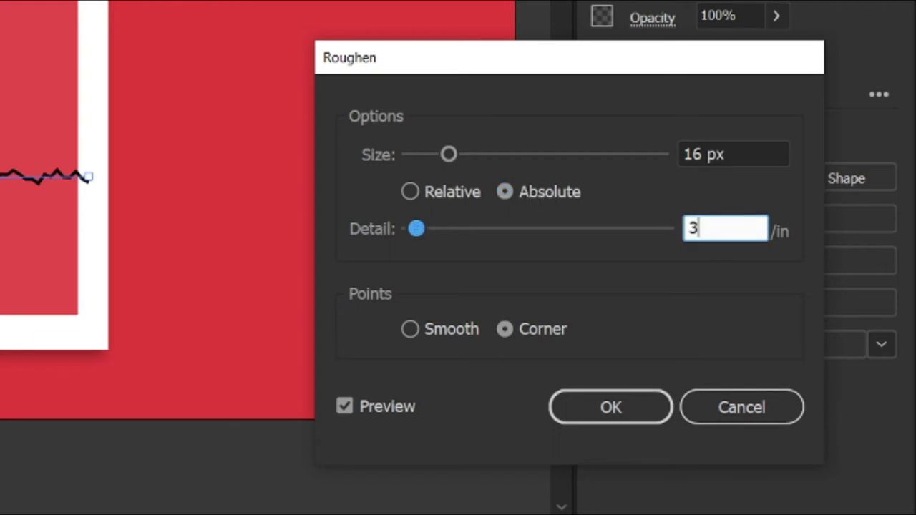
left_click(421, 331)
left_click(599, 402)
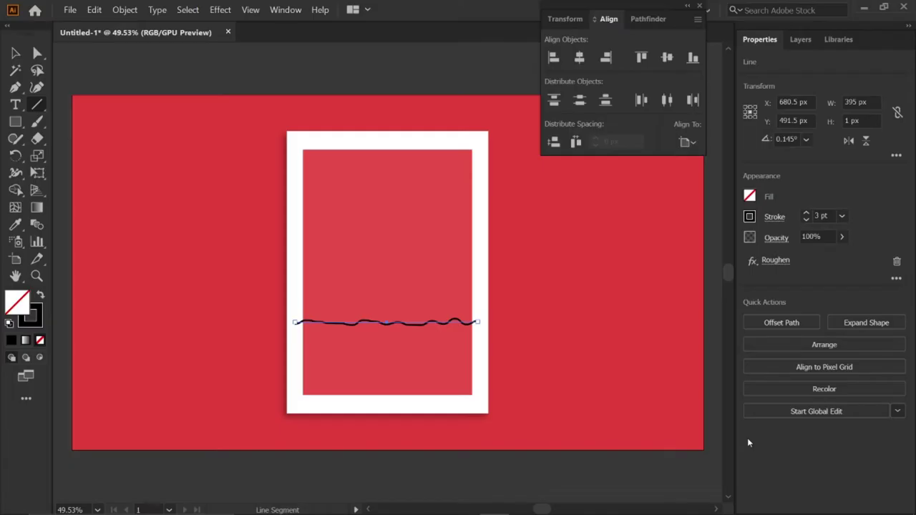
Step: Expand the wavy line's appearance and divide the red rectangle along it with Pathfinder
key("v")
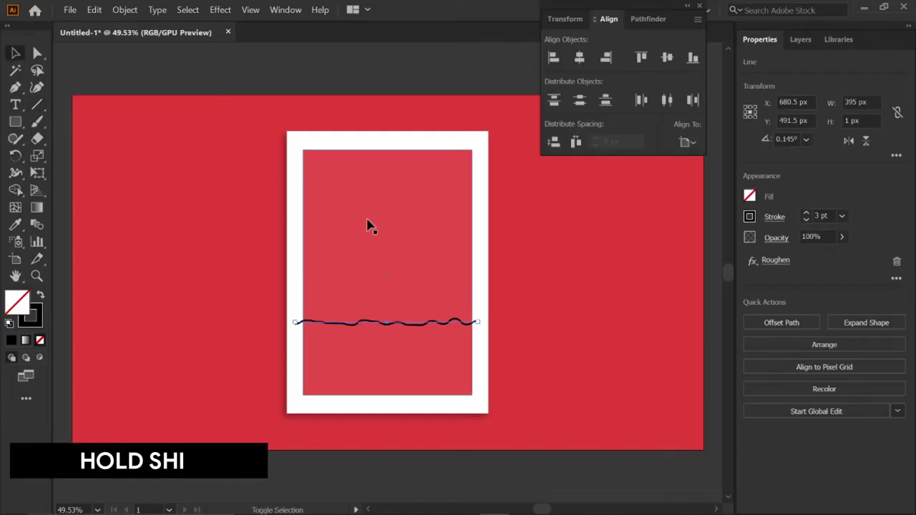
left_click(366, 225, "shift")
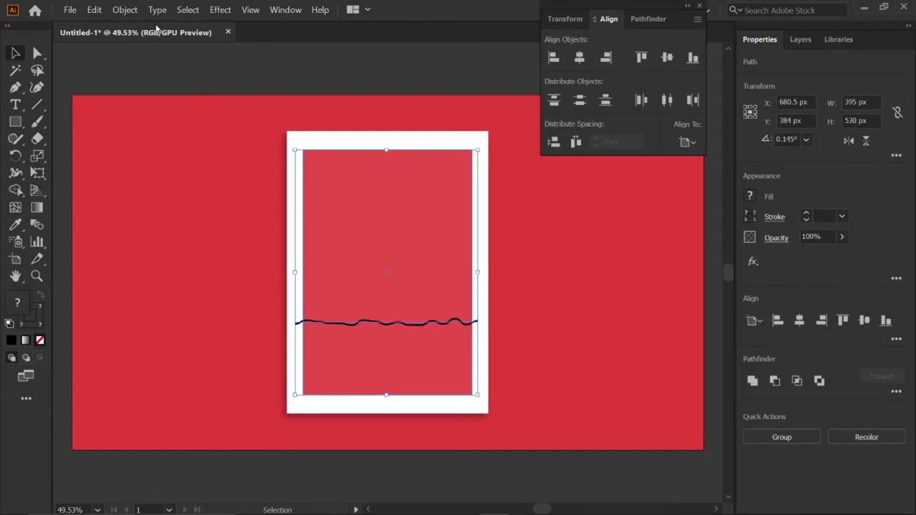
left_click(134, 10)
left_click(171, 148)
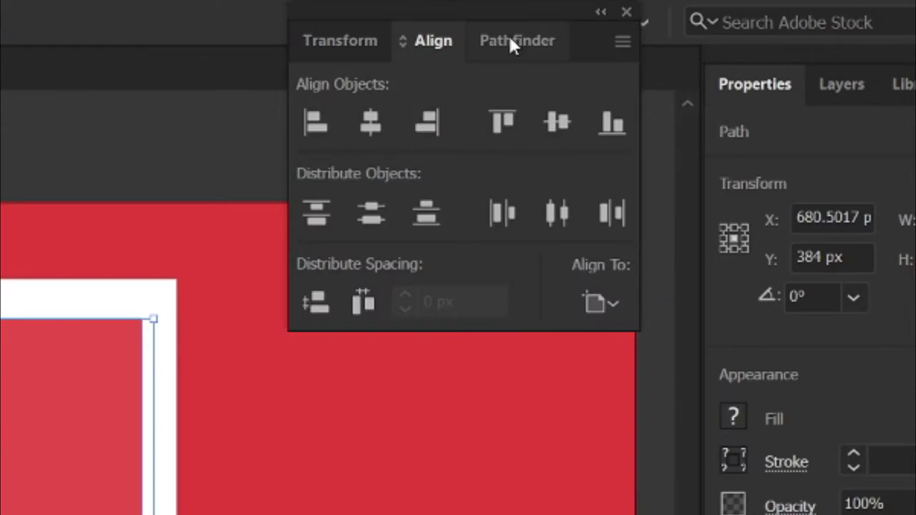
left_click(648, 16)
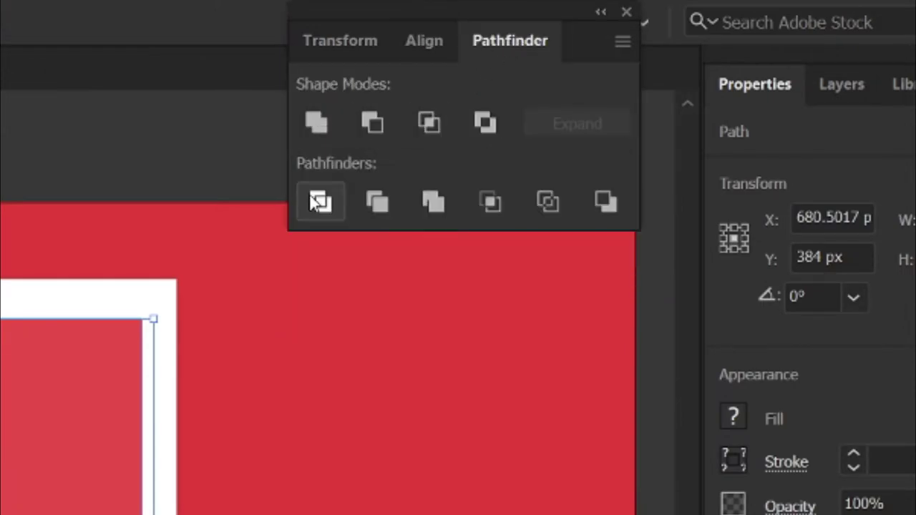
left_click(319, 203)
Step: Ungroup the divided pieces and fill the bottom piece navy 131732
right_click(16, 427)
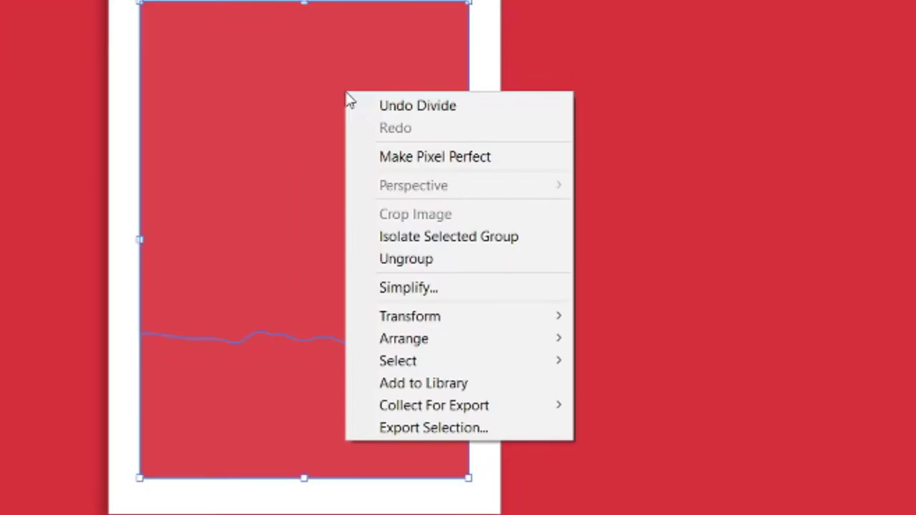
left_click(424, 258)
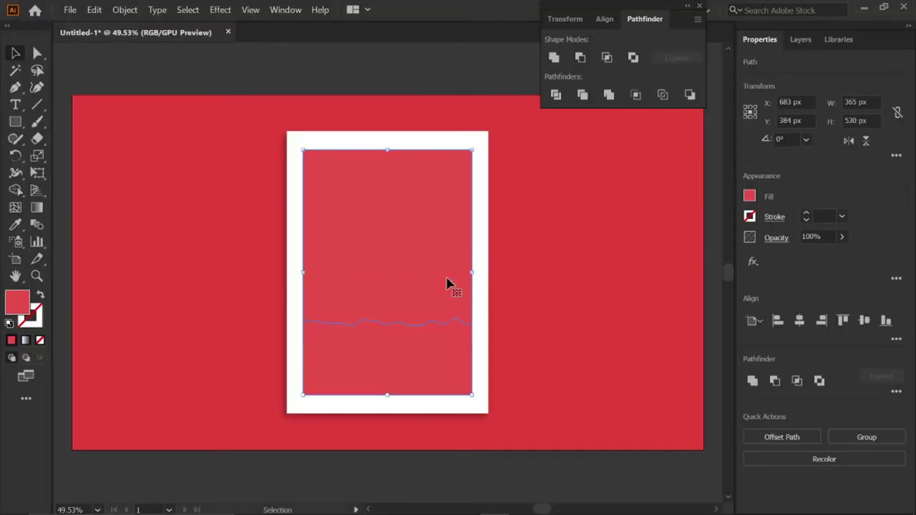
left_click(505, 397)
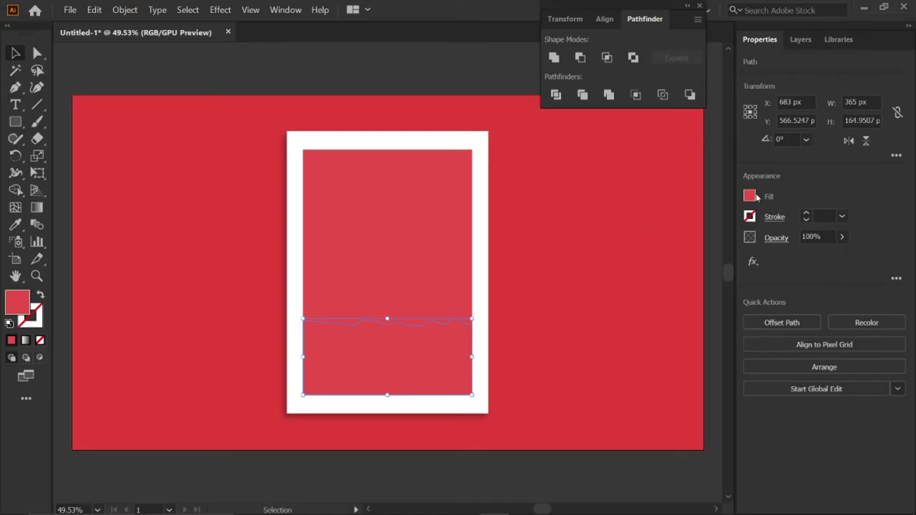
left_click(751, 196)
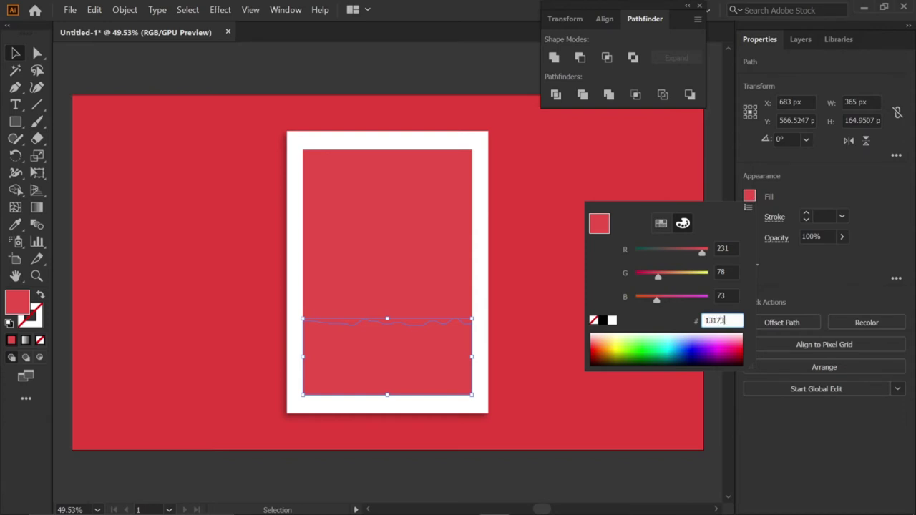
key("Return")
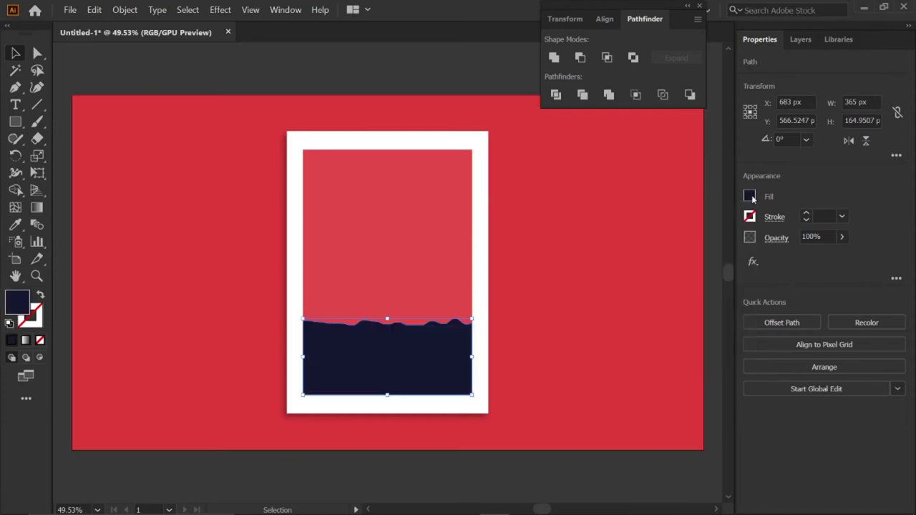
Step: Apply the Grain texture to both the red and navy panel pieces, then lock them
left_click(434, 213, "shift")
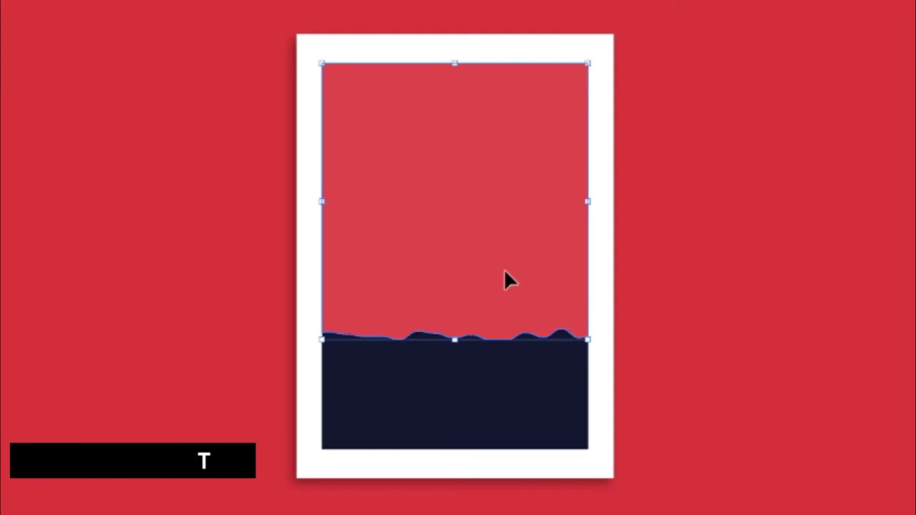
left_click(496, 379, "shift")
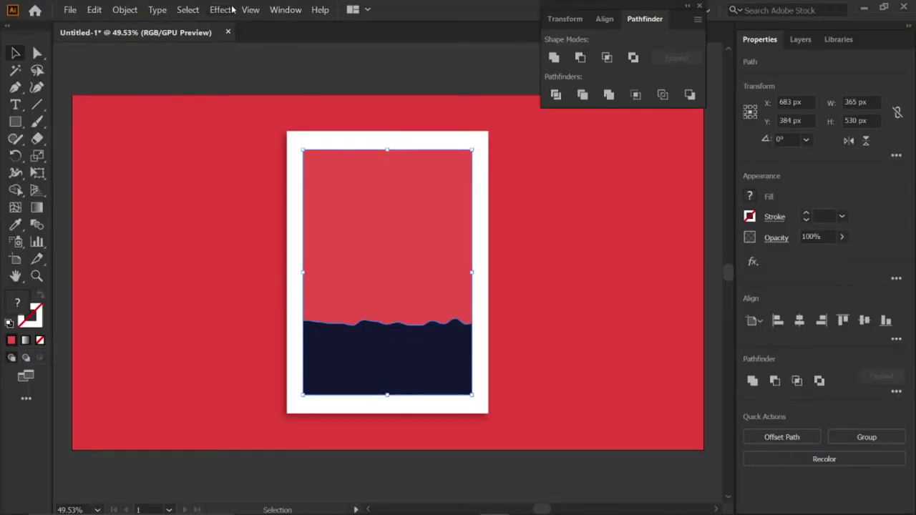
left_click(222, 9)
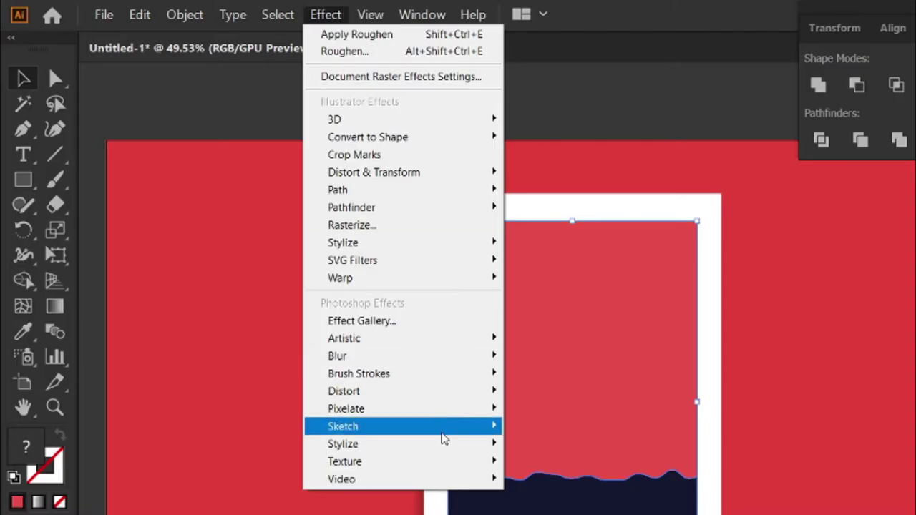
mouse_move(301, 312)
left_click(520, 477)
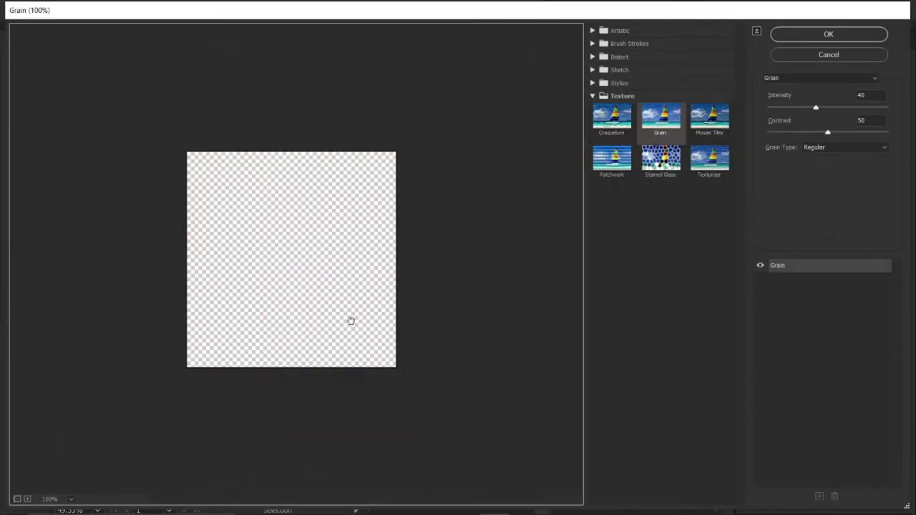
left_click(781, 38)
key("ctrl+2")
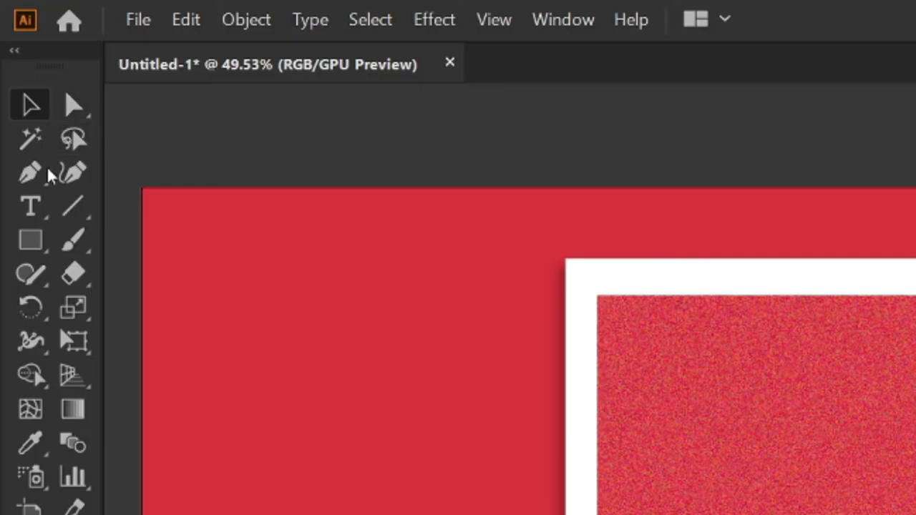
Step: Add the 'Grand Opening' title text and make it white
left_click(32, 206)
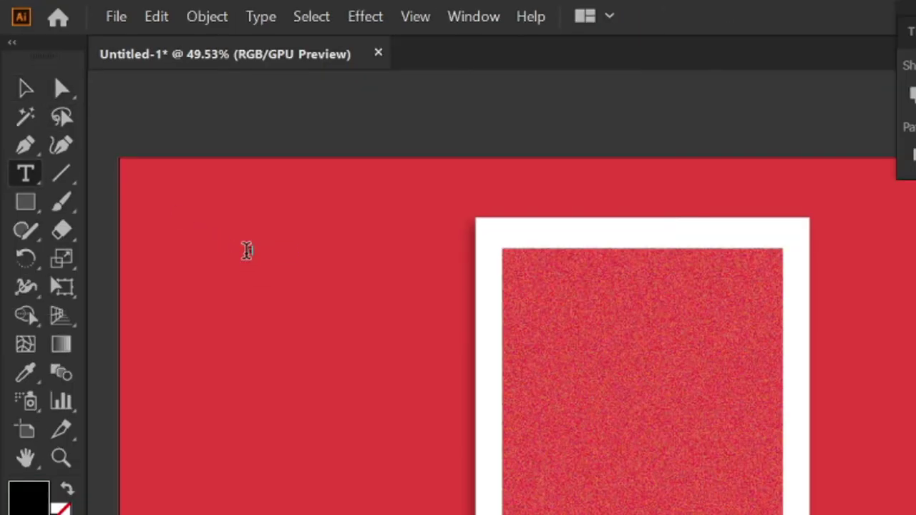
key("Escape")
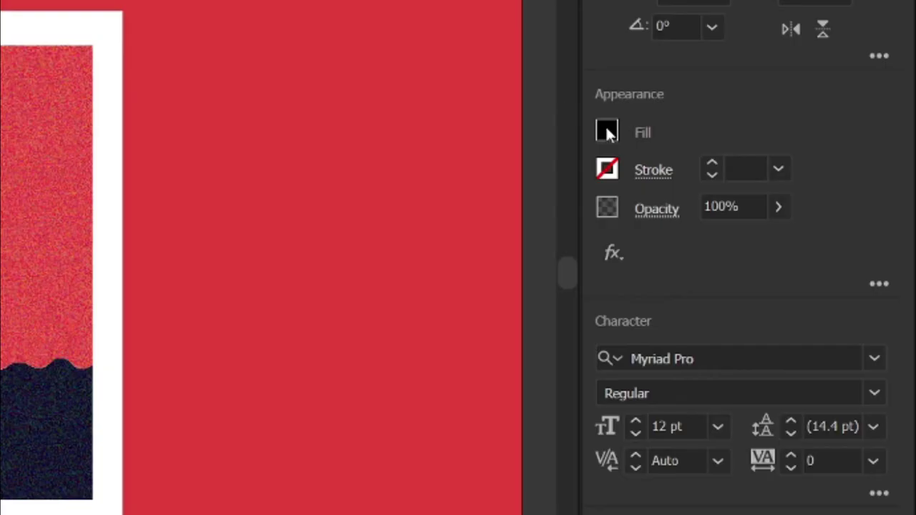
left_click(749, 196)
left_click(352, 361)
Step: Set the title to ITC Avant Garde Gothic Std Demi, 72 pt, 60 pt leading, centre-aligned
left_click(693, 139)
key("BackSpace")
type("i")
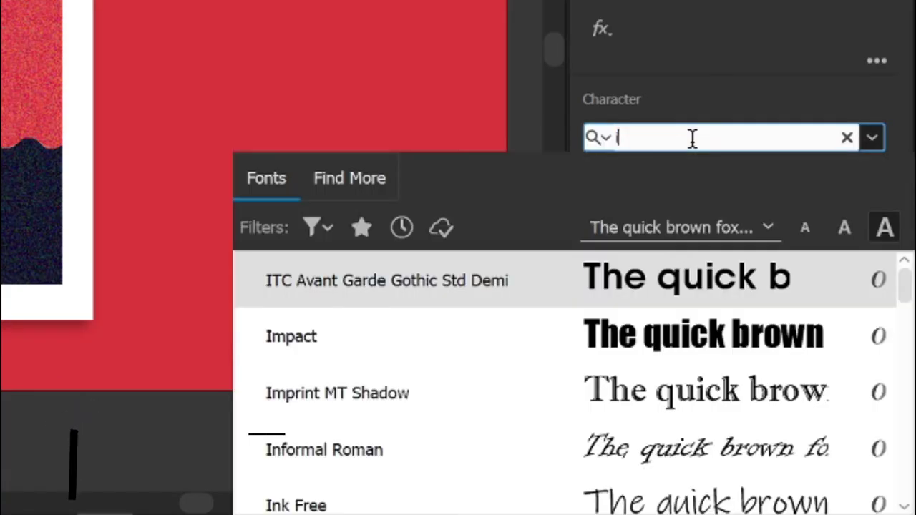
type("tc")
left_click(692, 285)
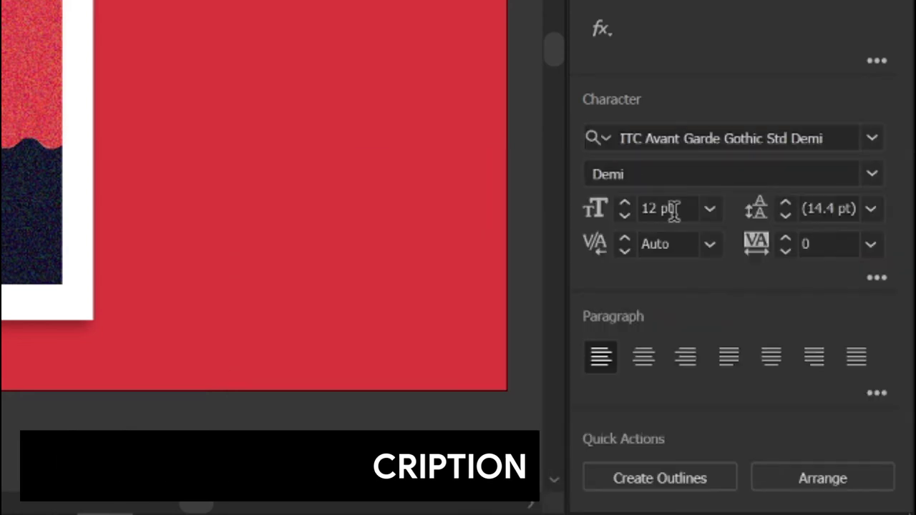
left_click(711, 208)
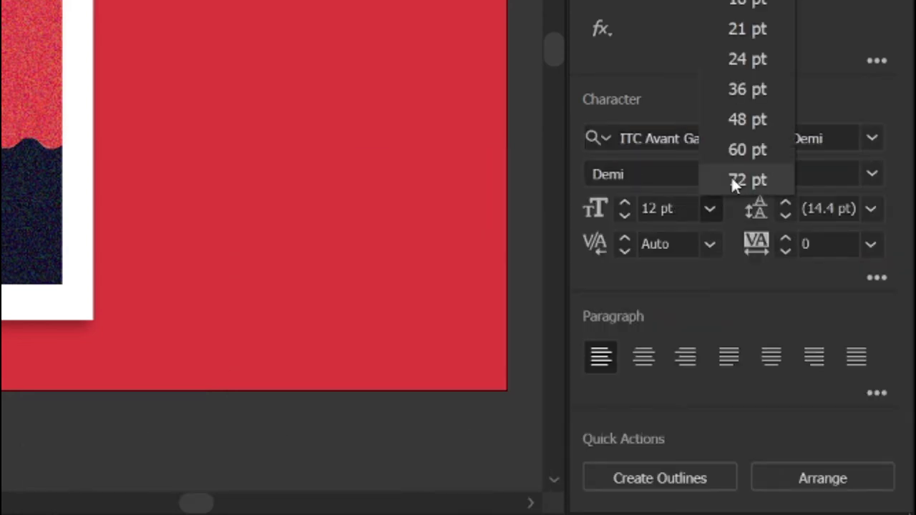
left_click(731, 177)
left_click_drag(857, 208, 841, 207)
triple_click(842, 207)
type("60")
key("Return")
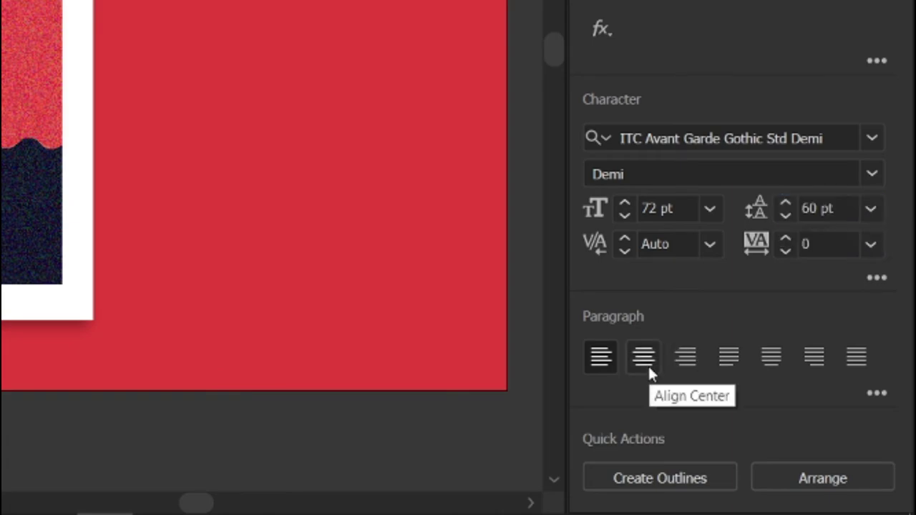
left_click(649, 366)
Step: Move the title to the top of the poster and centre it horizontally
left_click_drag(154, 156, 396, 200)
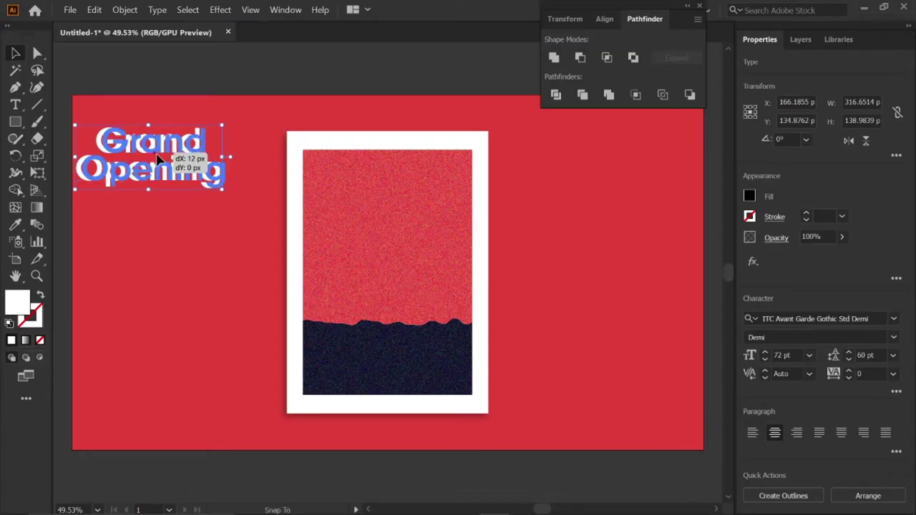
left_click(607, 20)
left_click(579, 58)
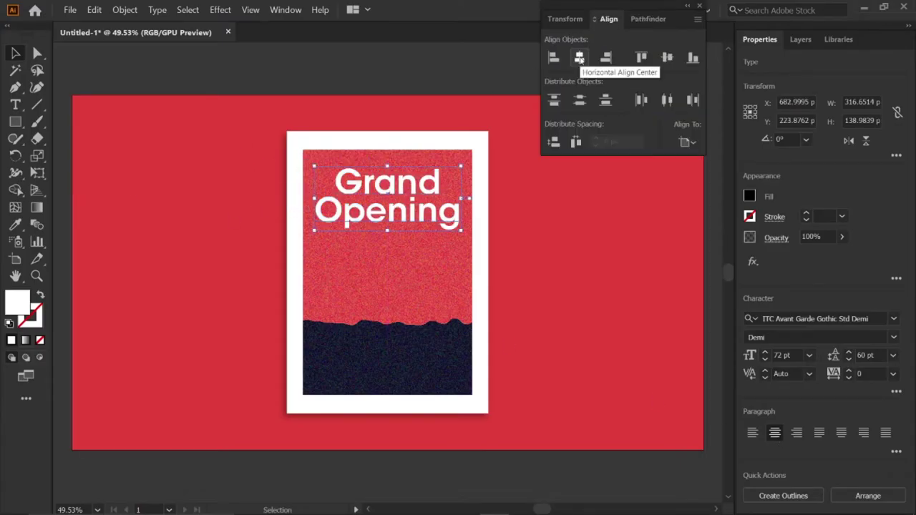
left_click(508, 86)
left_click(10, 109)
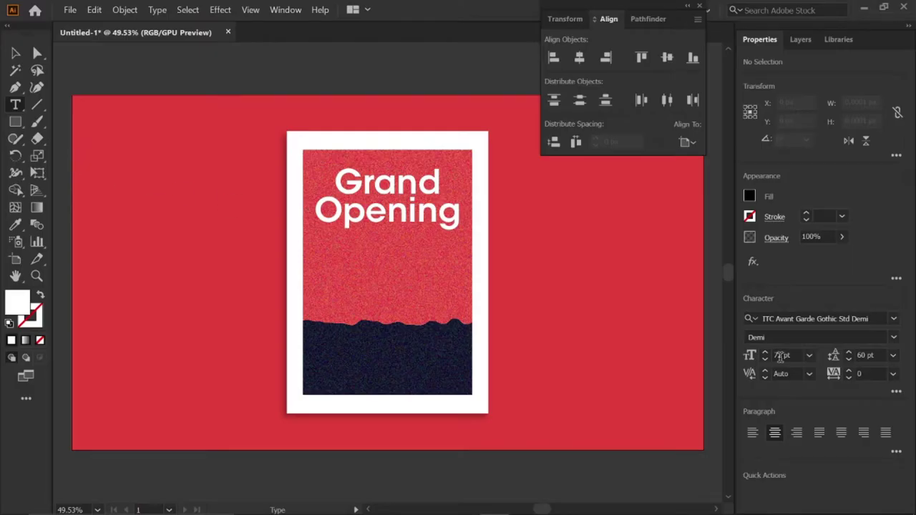
Step: Type the two-line 25 pt text 'You are invited to Join us for' / 'The Grand Opening'
double_click(780, 356)
type("25pt")
key("Return")
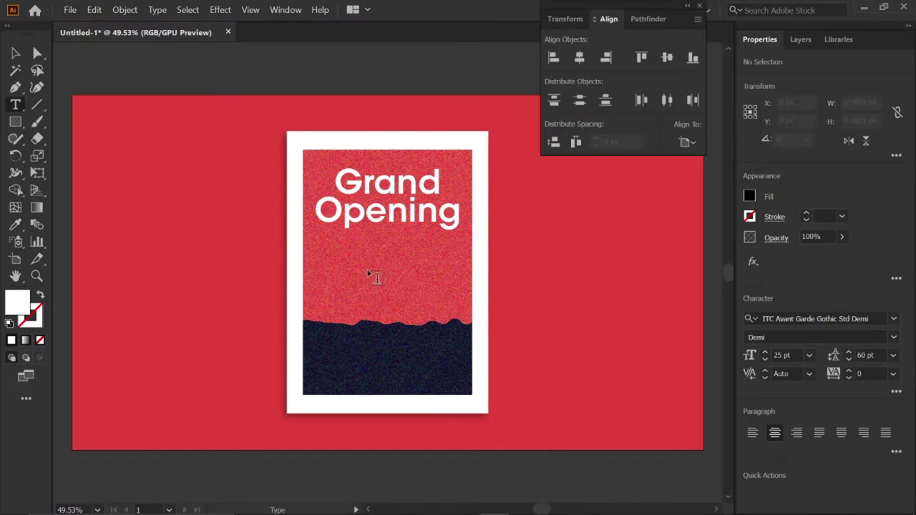
left_click(352, 262)
type("You are invited to Join us for")
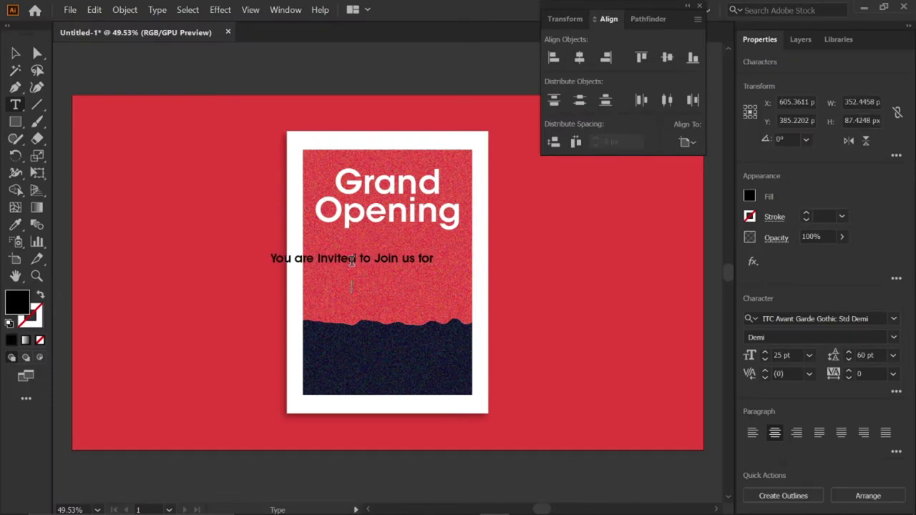
key("Return")
type("The Gran")
Step: Make the invitation text white with 30 pt leading, centre it horizontally, and nudge it lower
left_click(749, 196)
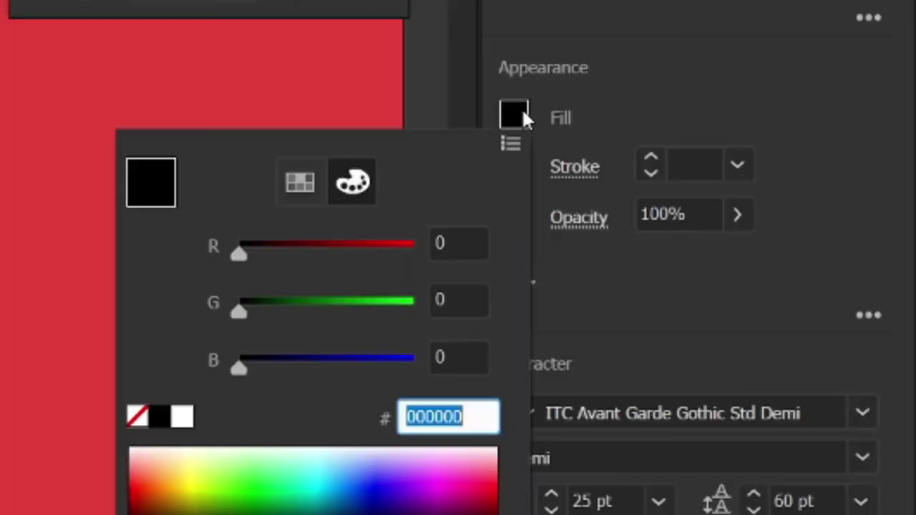
left_click(180, 417)
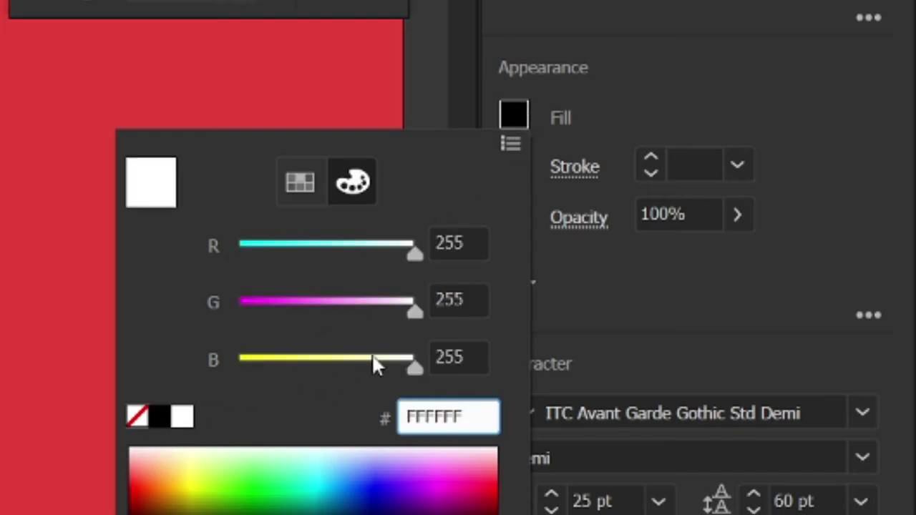
left_click(767, 271)
left_click(860, 355)
type("30")
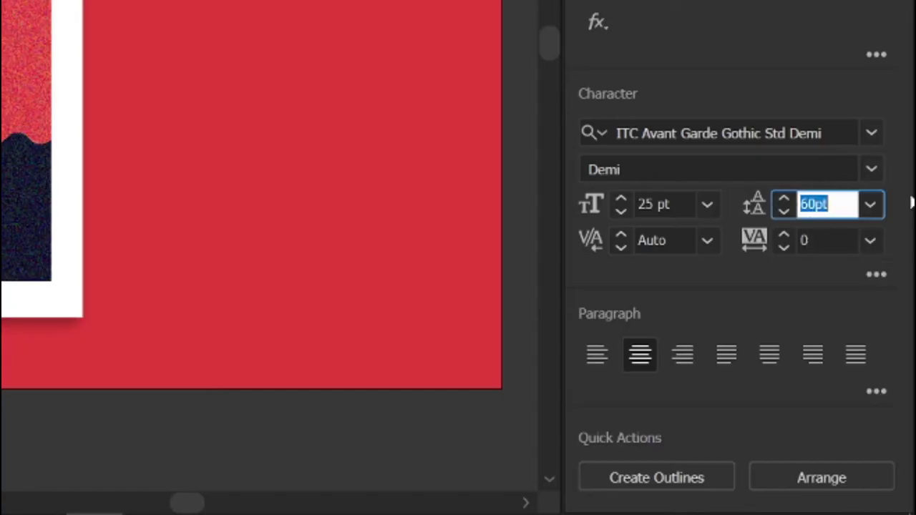
key("Return")
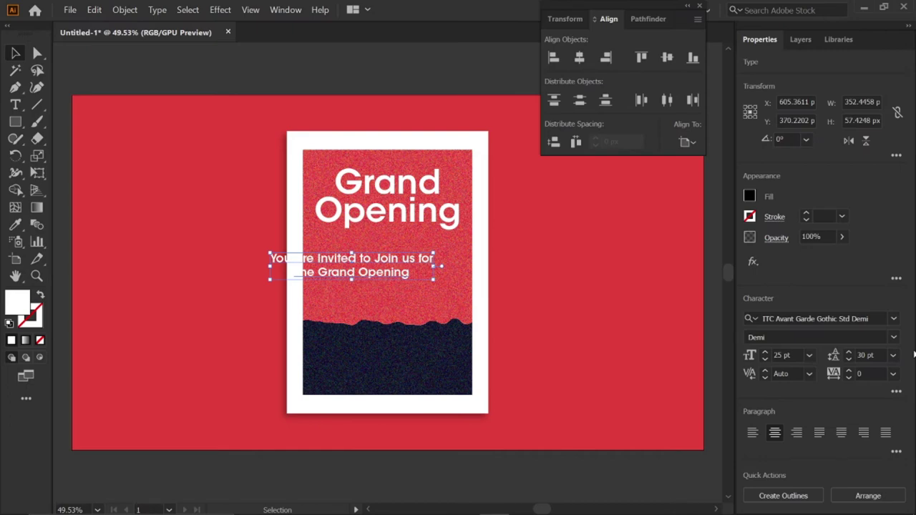
left_click(585, 62)
left_click_drag(392, 268, 393, 278)
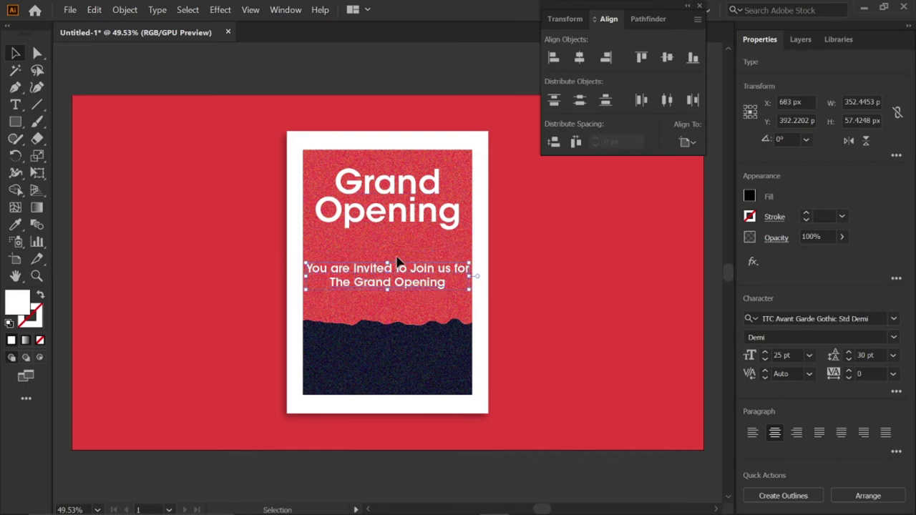
left_click(505, 87)
Step: Draw a horizontal line with a 5 pt white stroke
left_click(38, 104)
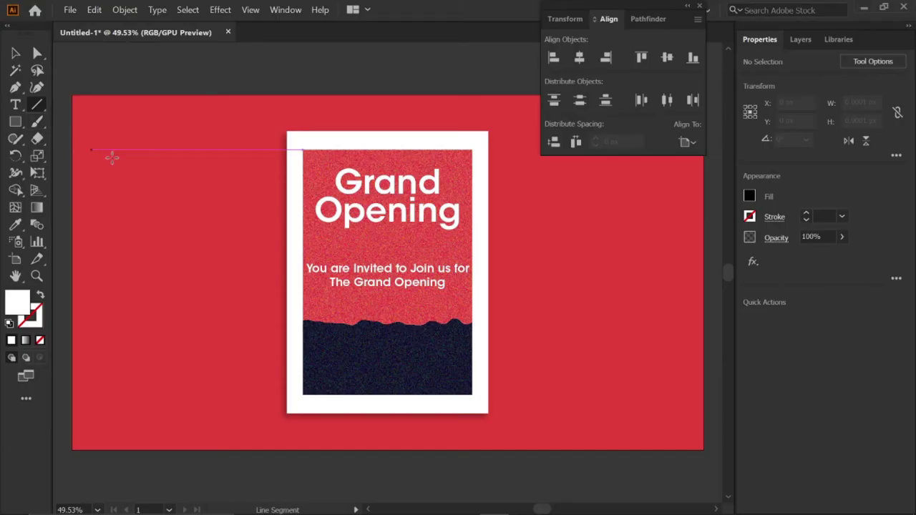
left_click_drag(344, 237, 434, 238)
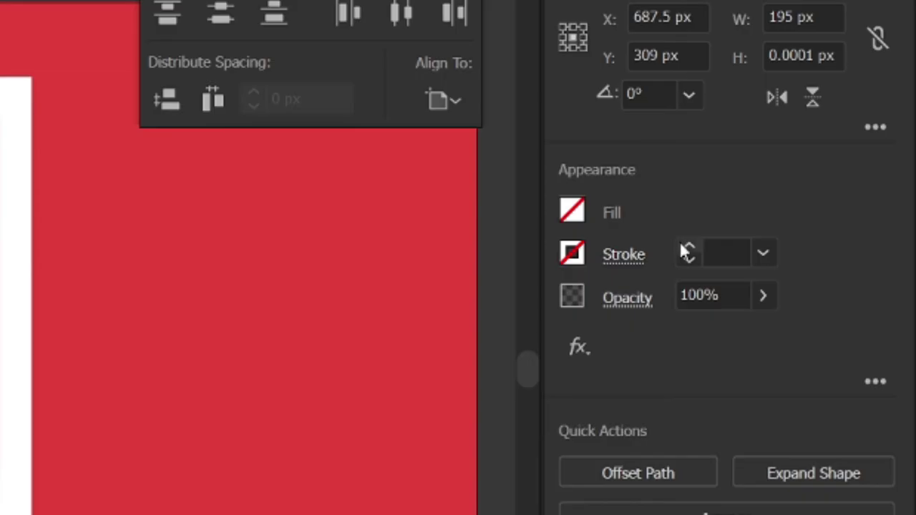
left_click(804, 213)
left_click(805, 213)
left_click(804, 213)
left_click(804, 213)
left_click(685, 247)
left_click(754, 216)
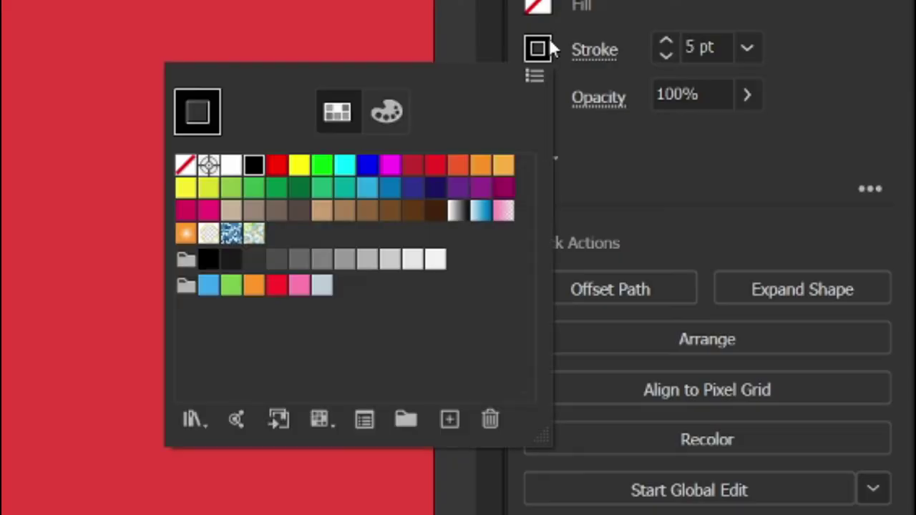
left_click(611, 268)
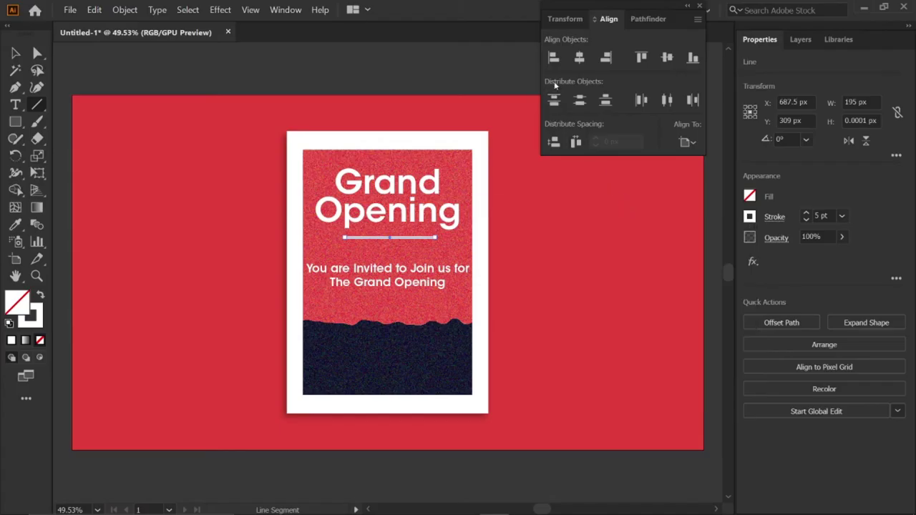
Step: Position the white line just under the title, centred horizontally on the poster
left_click_drag(387, 241, 388, 236)
left_click(576, 63)
left_click(507, 209)
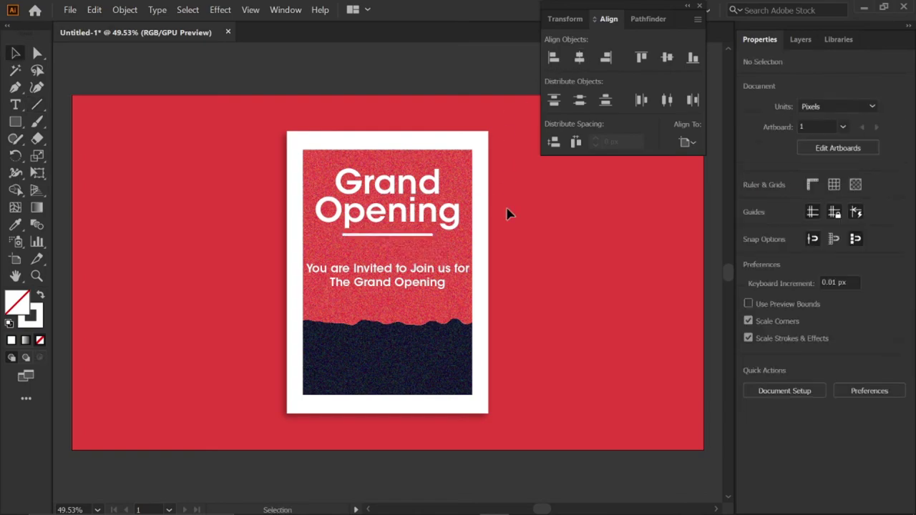
Step: Add white date text 'JUNE 9, 2021' over the navy band
left_click(19, 103)
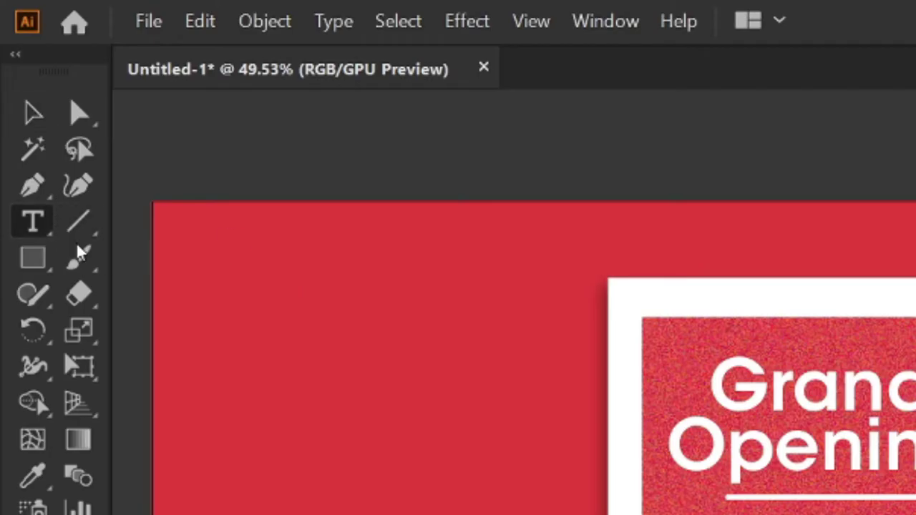
left_click(321, 335)
type("JoNE 9, 2021")
key("Escape")
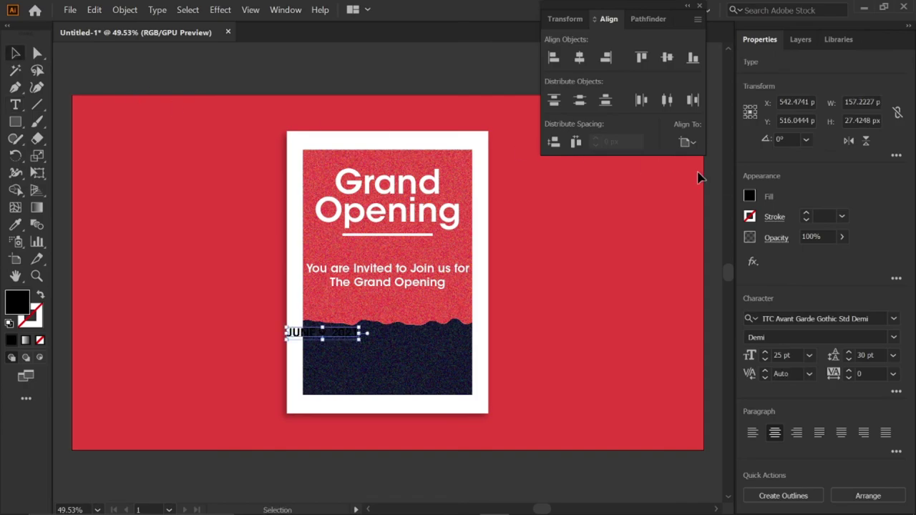
left_click(748, 196)
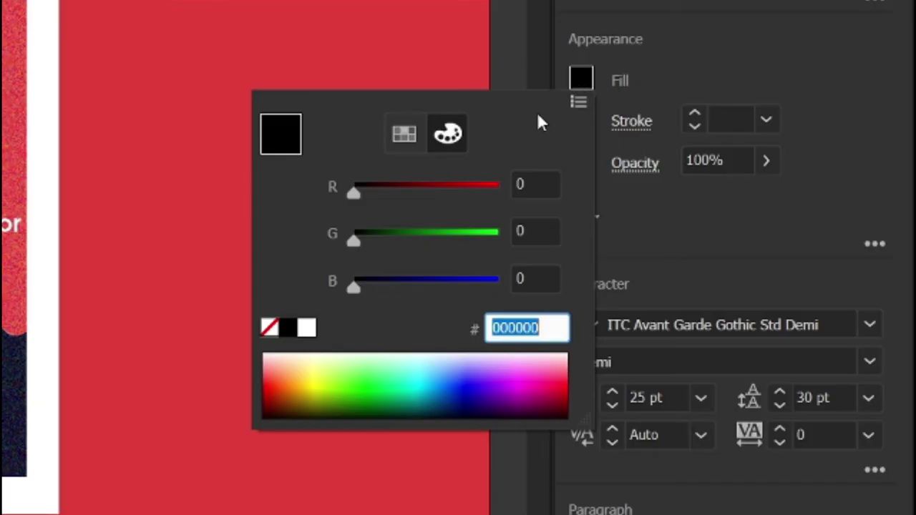
left_click(306, 329)
left_click(628, 228)
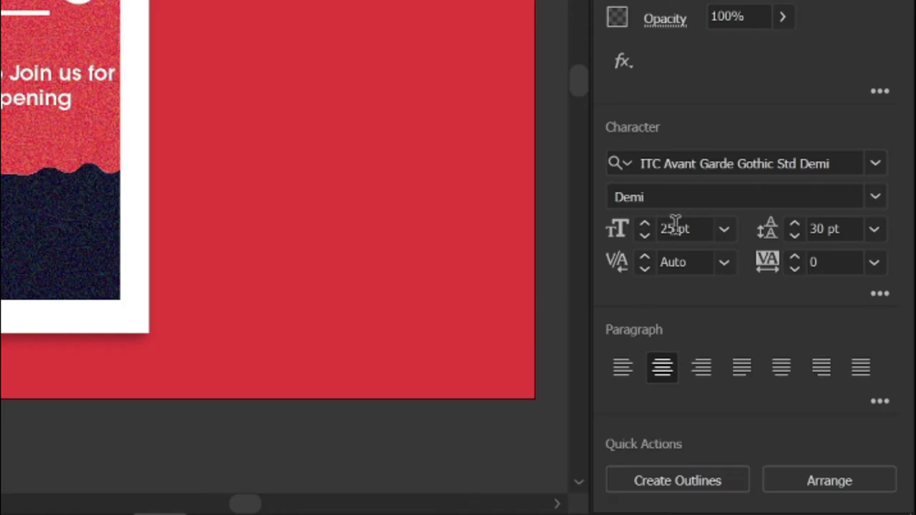
Step: Set the date to 36 pt and centre it horizontally in the navy band
double_click(674, 228)
type("36pt")
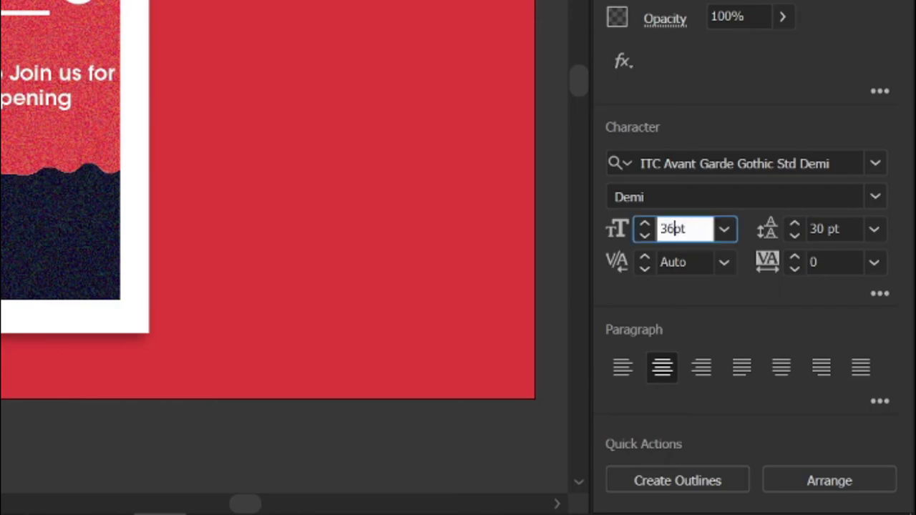
type("6")
key("Return")
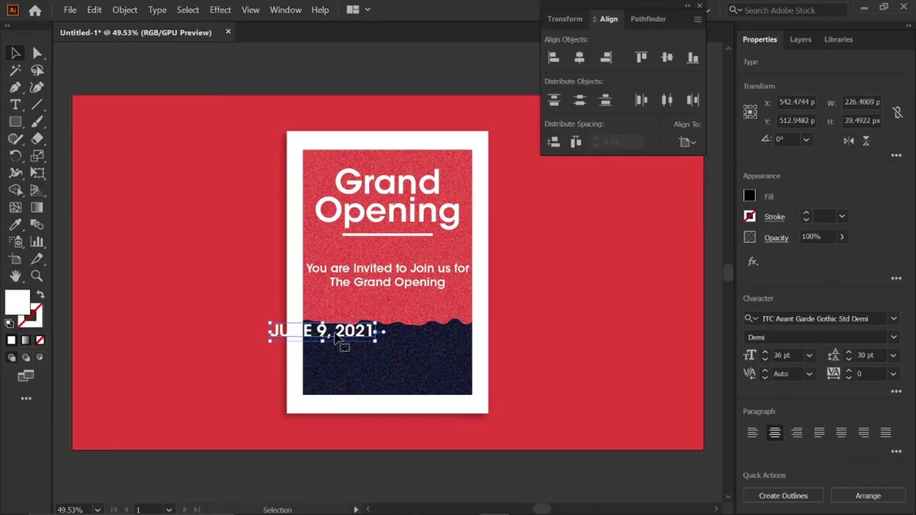
left_click_drag(342, 339, 410, 351)
left_click(579, 57)
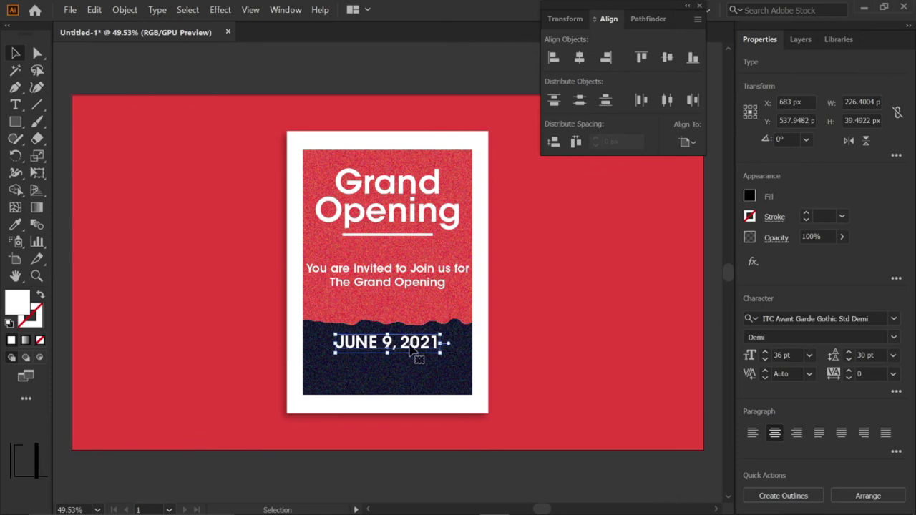
Step: Duplicate the date below, retype it as 'WEDNESDAY', and centre it horizontally
left_click_drag(414, 351, 428, 356)
left_click(423, 350, "shift")
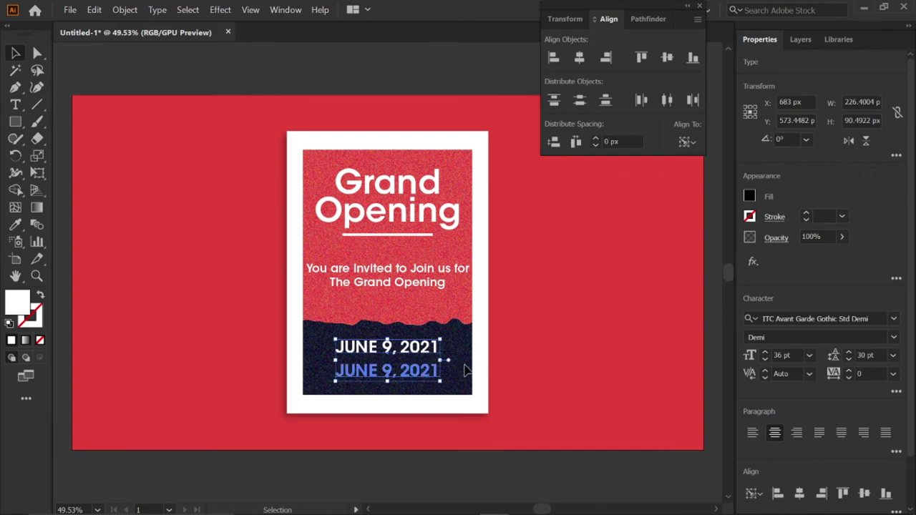
left_click(438, 378)
type("WE")
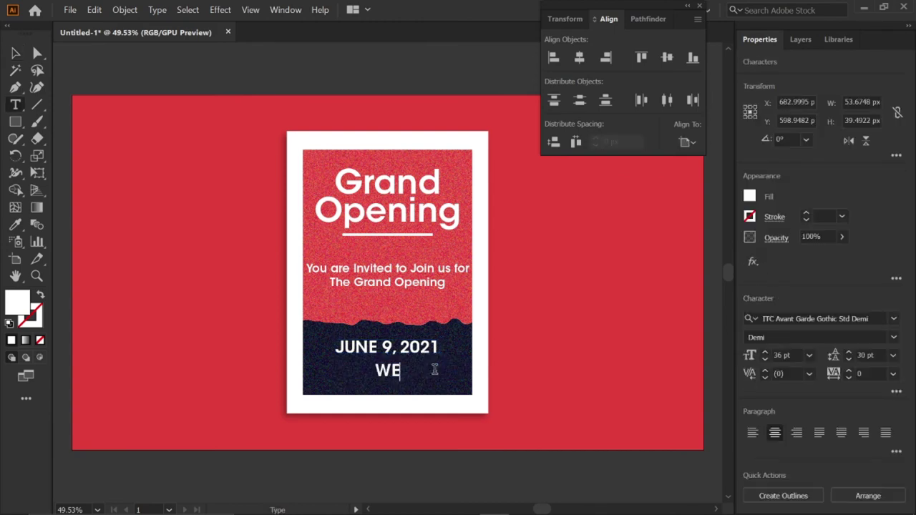
type("DNESDAY")
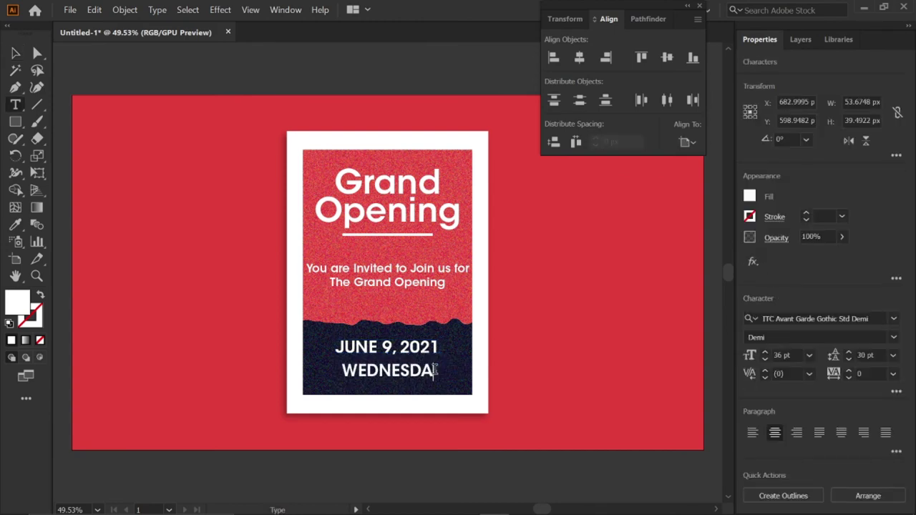
key("Escape")
left_click(579, 58)
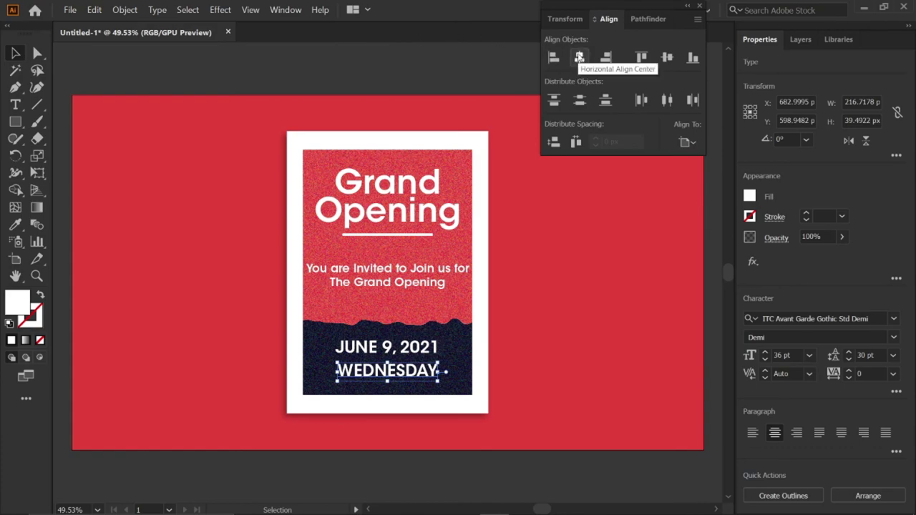
left_click(458, 110)
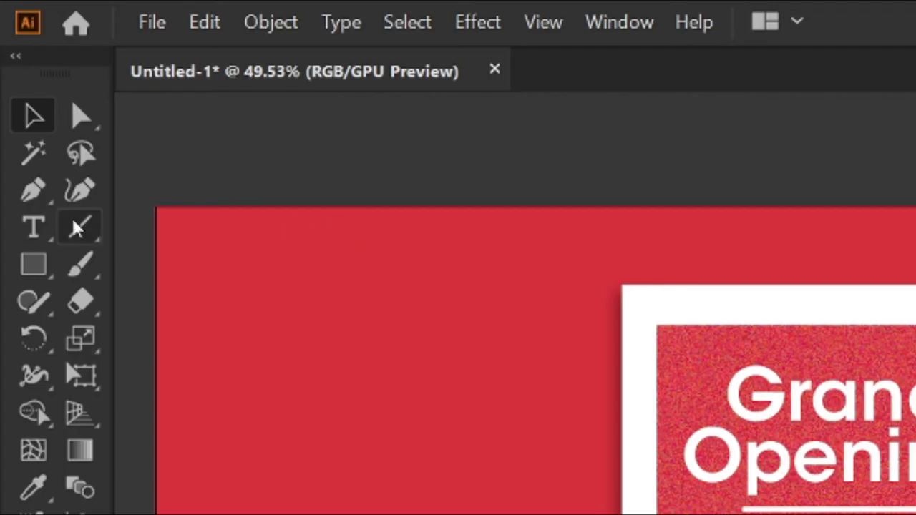
Step: Draw a vertical string line above the frame and duplicate it to the right
left_click(77, 227)
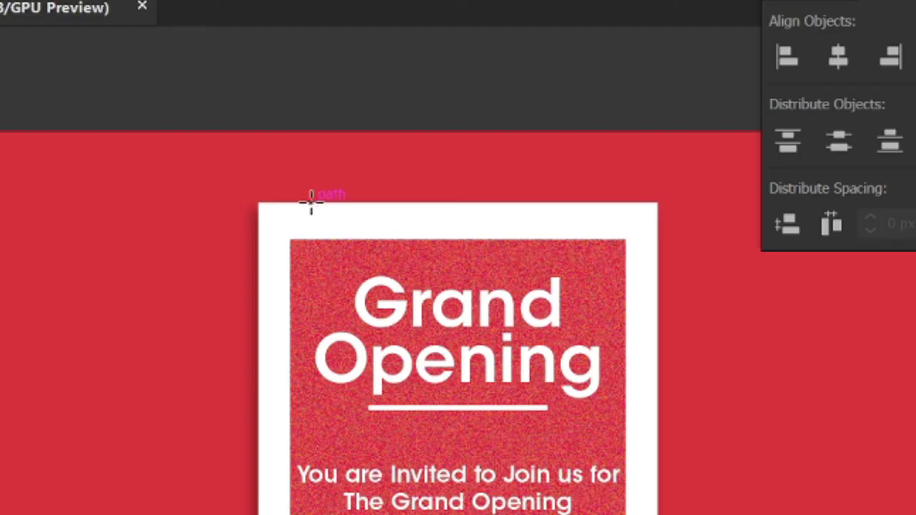
left_click_drag(685, 284, 685, 207)
left_click_drag(311, 134, 311, 131)
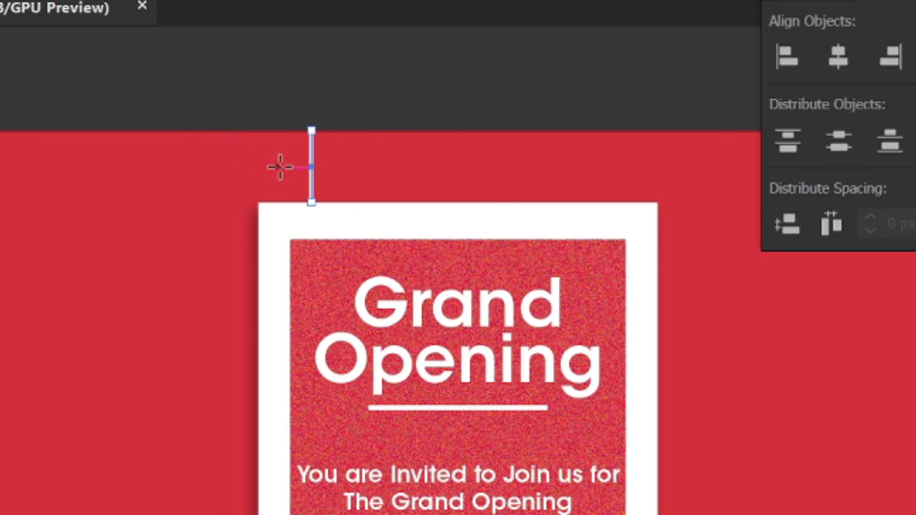
left_click_drag(312, 174, 601, 180)
Step: Apply a Drop Shadow effect to both string lines
left_click_drag(244, 74, 611, 158)
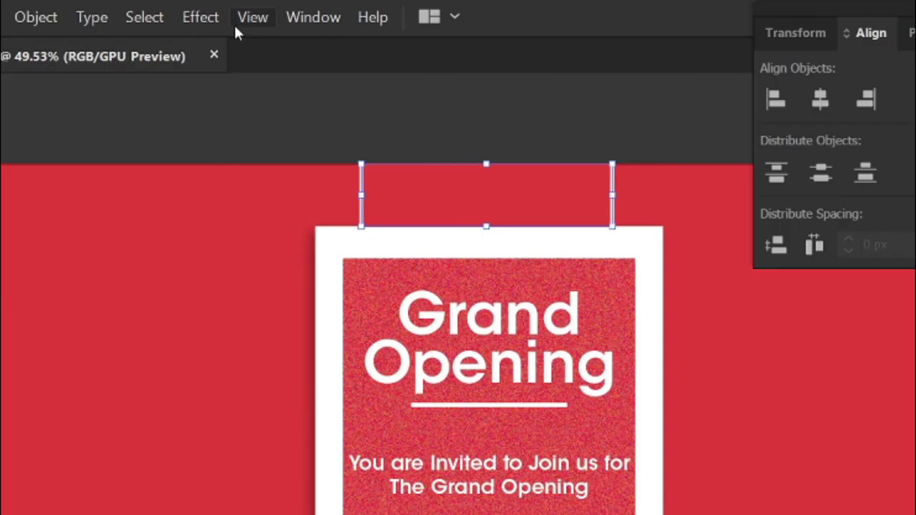
left_click(199, 17)
mouse_move(302, 292)
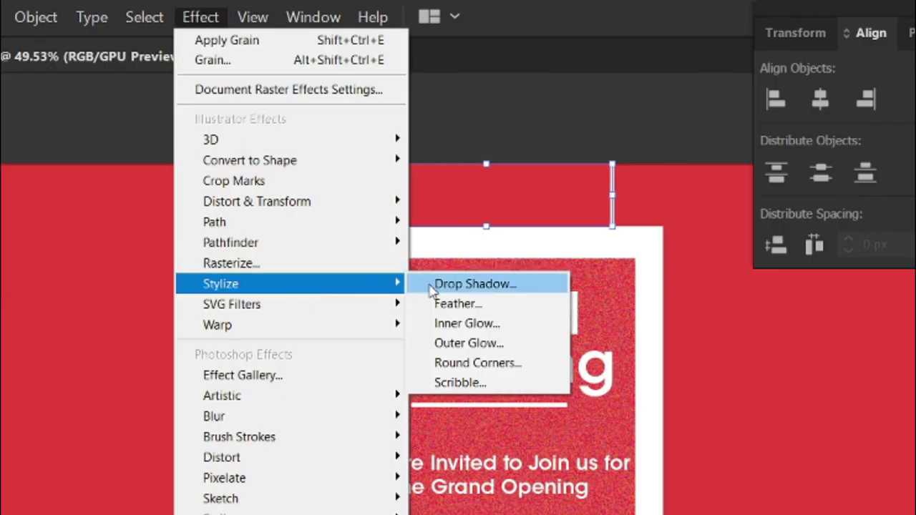
left_click(430, 286)
left_click(671, 238)
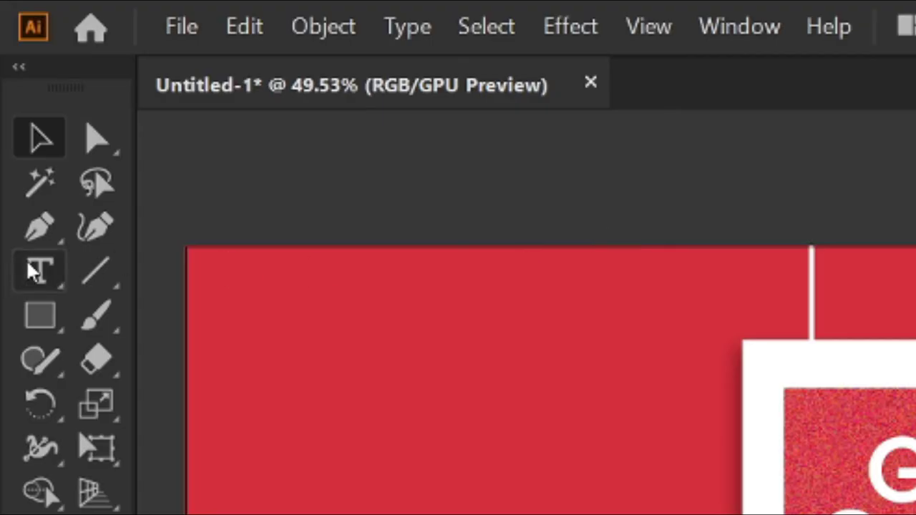
Step: Add the contact e-mail address as 8 pt text
left_click(30, 271)
left_click(390, 202)
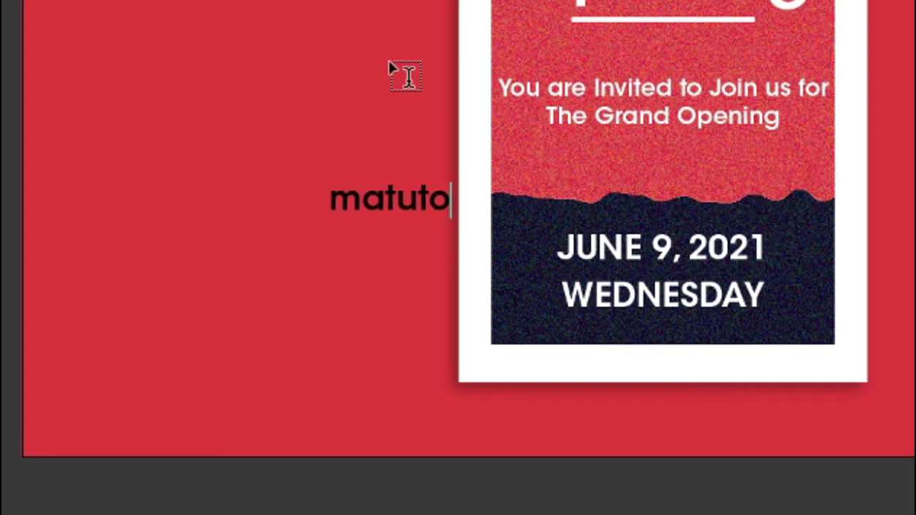
key("Escape")
left_click(633, 193)
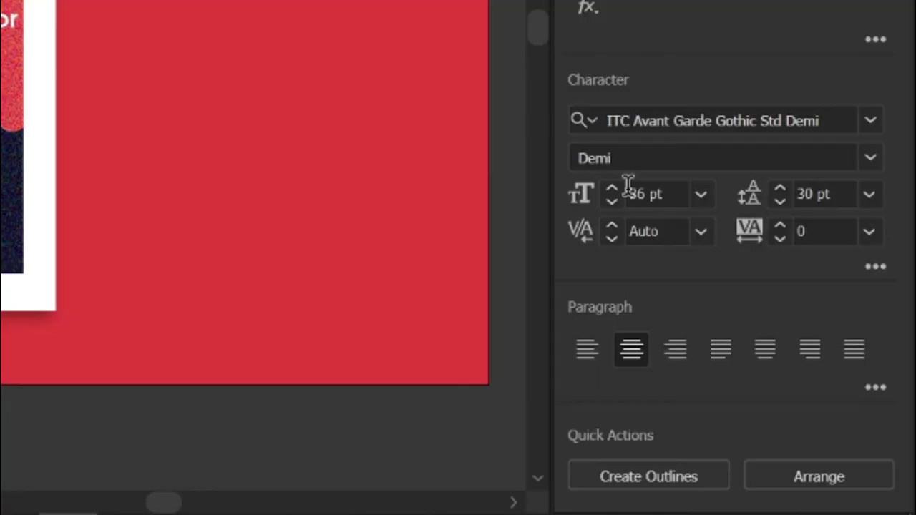
type("8")
key("Return")
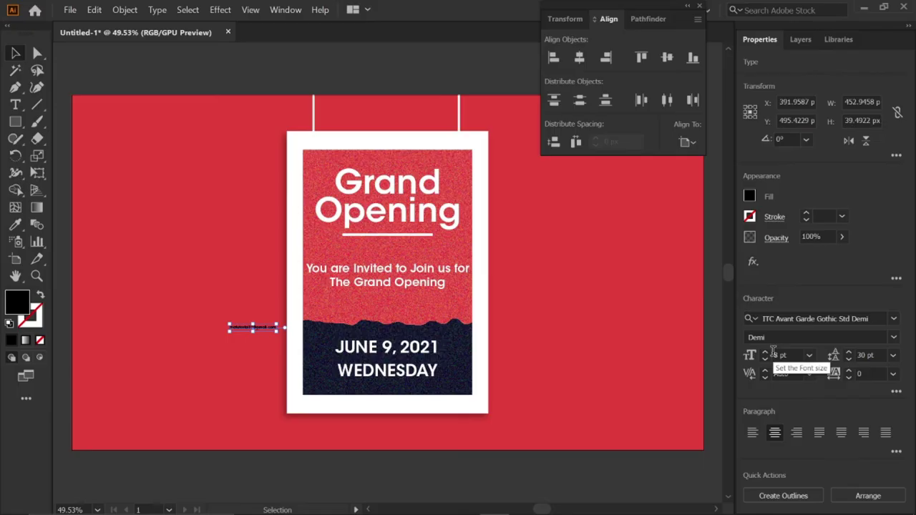
Step: Centre the e-mail on the frame below the panel and copy it to the top edge
left_click_drag(257, 326, 391, 406)
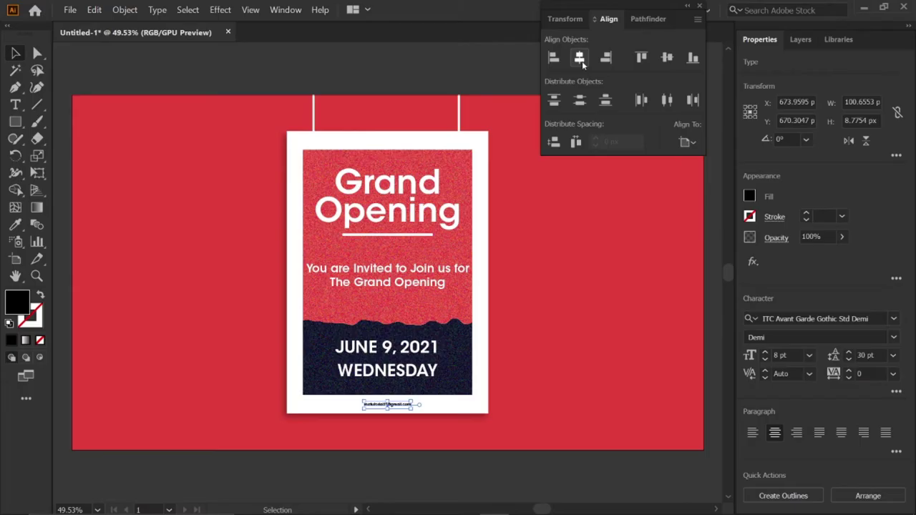
left_click(582, 62)
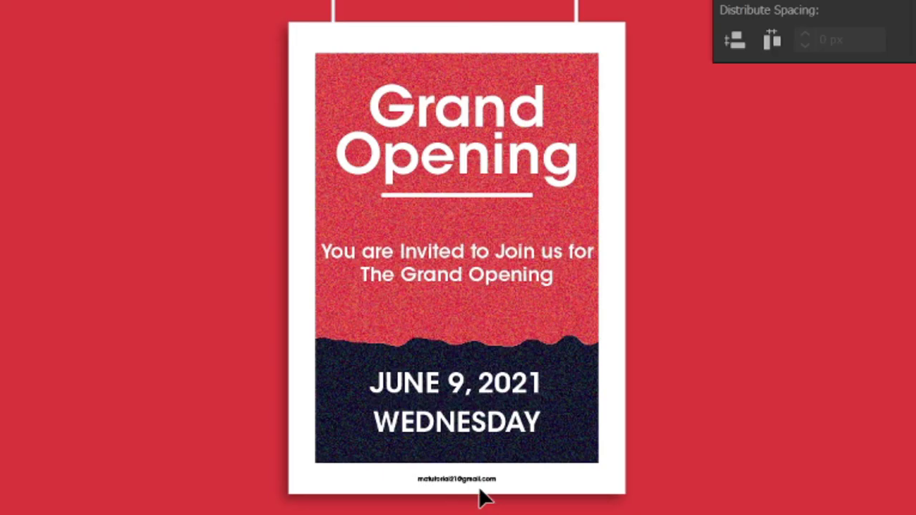
left_click(486, 483)
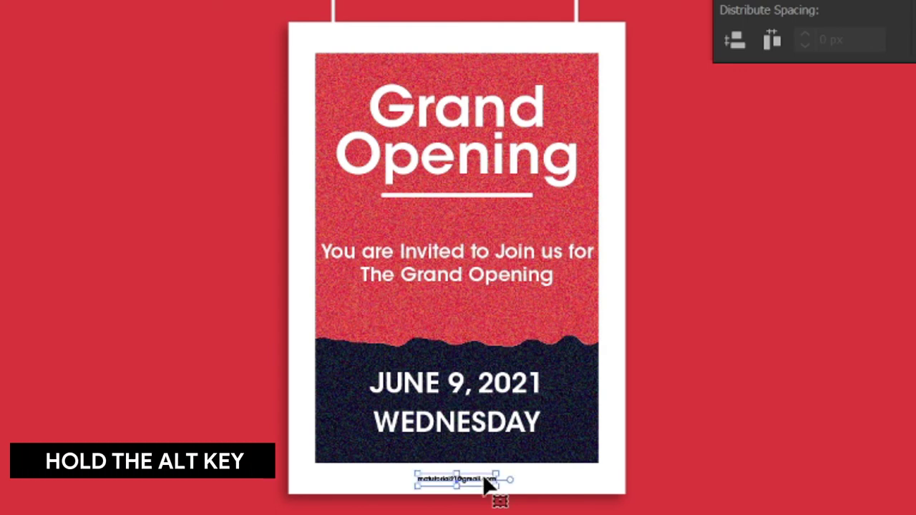
left_click_drag(486, 483, 489, 45)
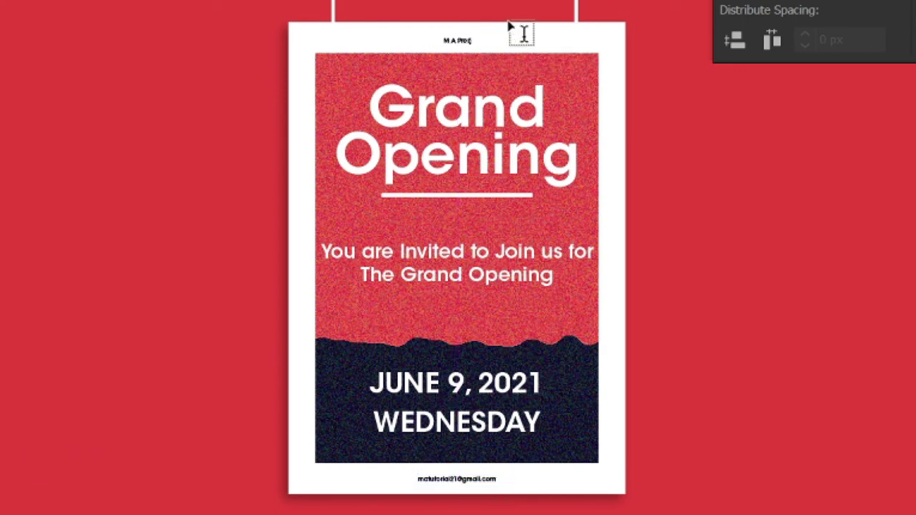